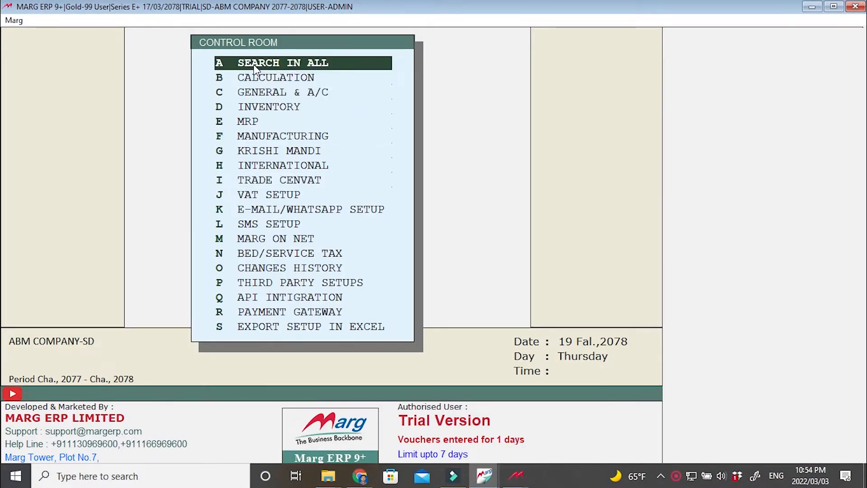
Search all control settings for MULTI UNIT with the search scope Any where and open the matching options.
left_click(268, 65)
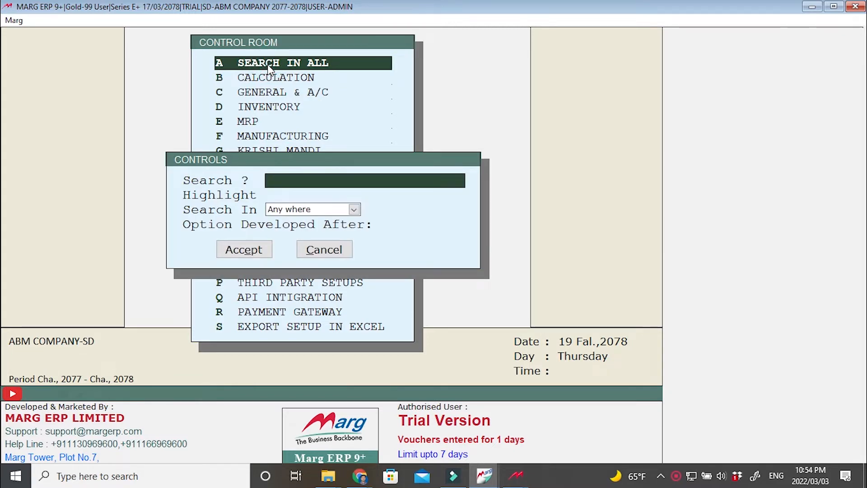
type("MULTI UN")
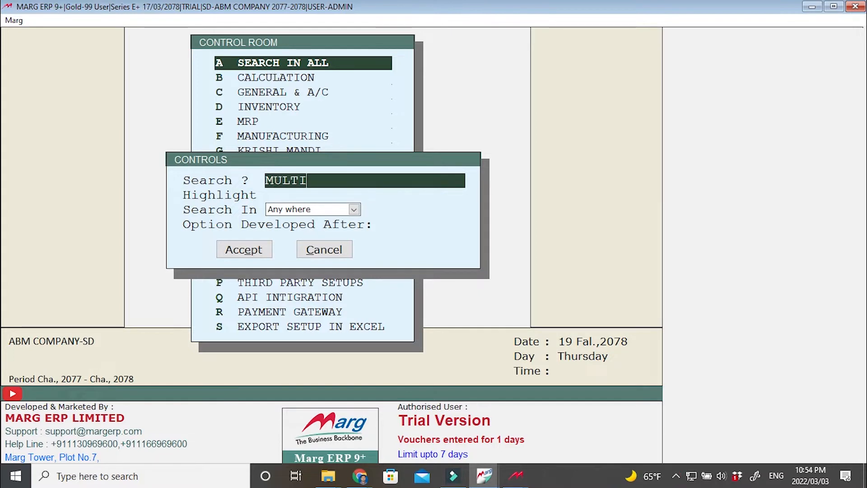
type("IT")
key("Return")
key("Return")
key("Return")
key("Return")
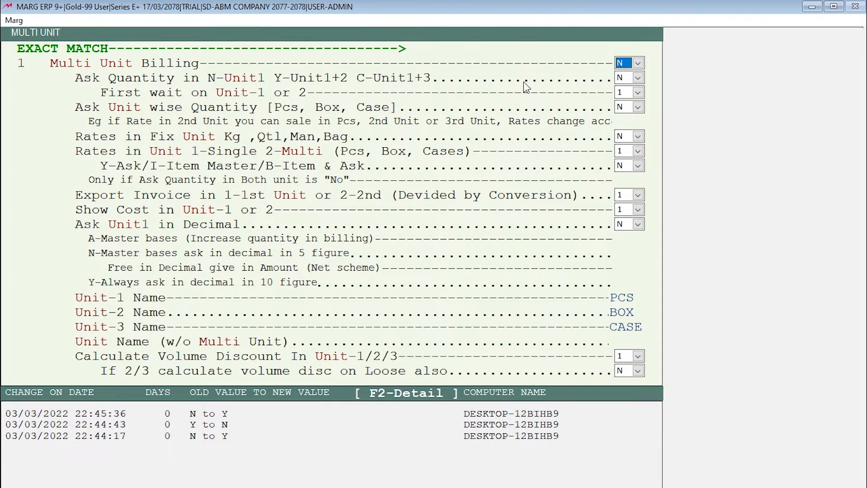
Set both Multi Unit Billing and Ask Unit wise Quantity [Pcs, Box, Case] to Y.
type("Y")
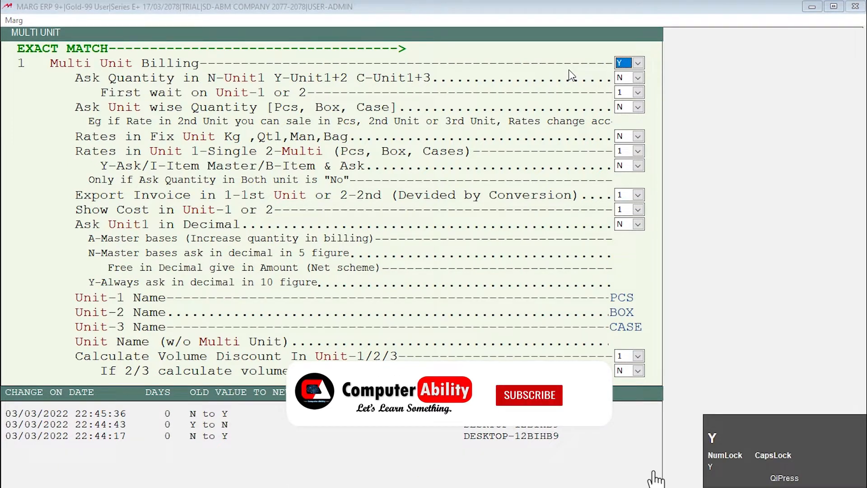
key("Return")
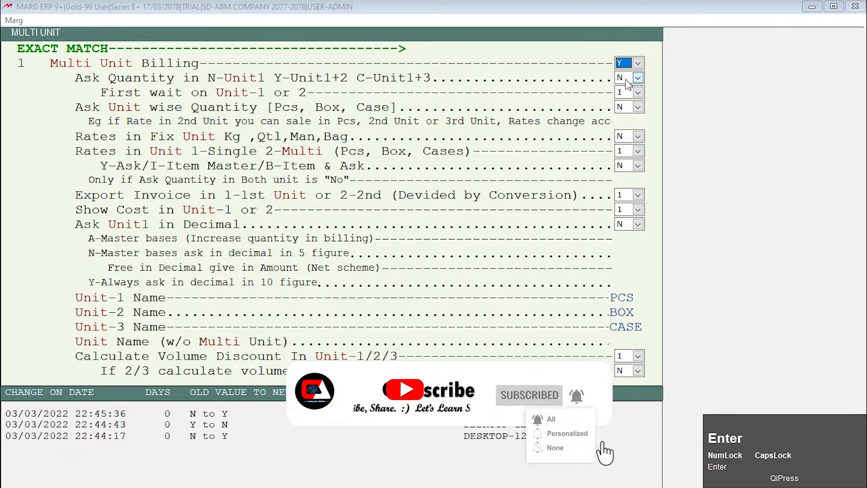
left_click(622, 66)
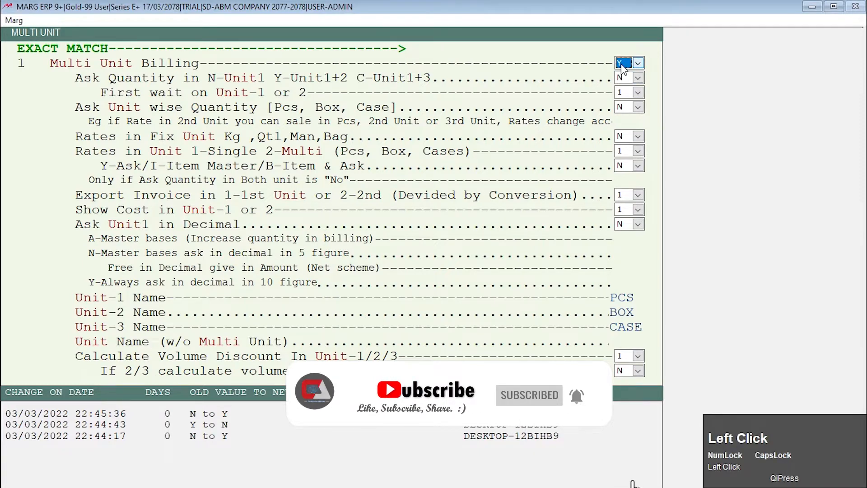
key("Return")
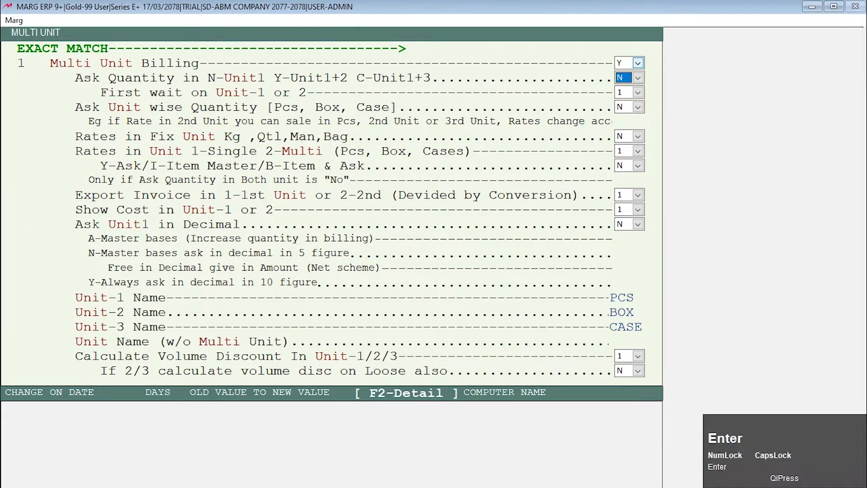
key("Return")
key("Return")
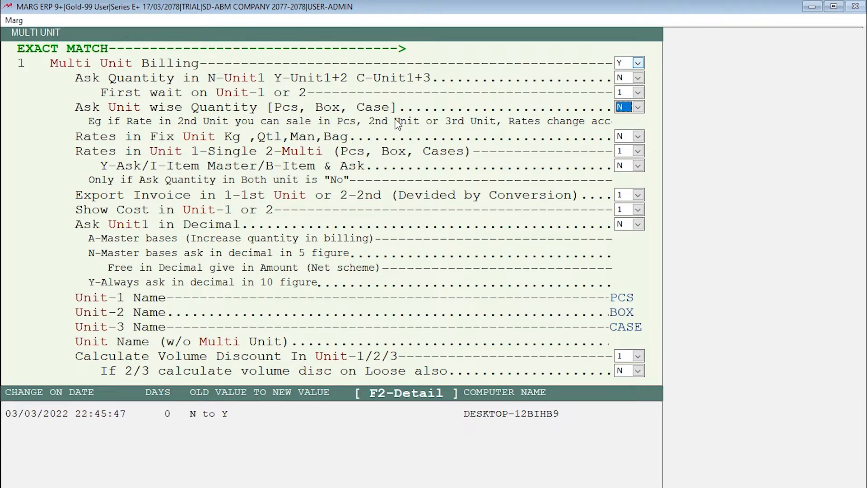
key("y")
key("Return")
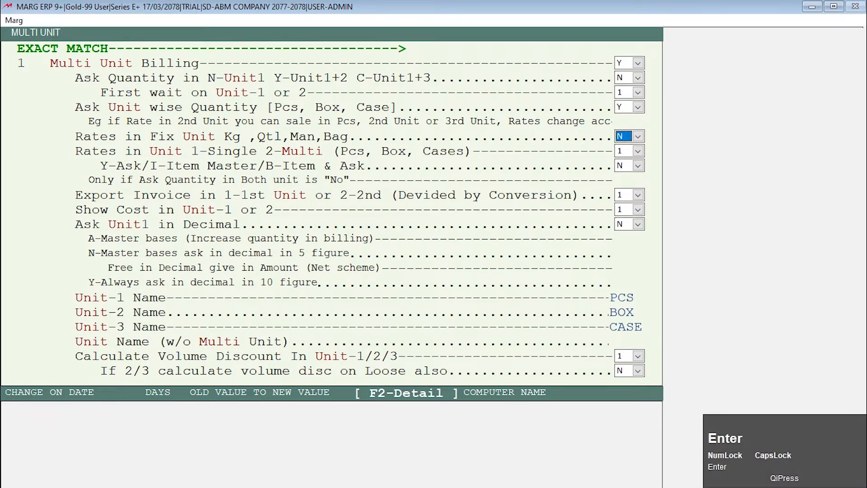
Set Rates in Unit to 2 for multi and its Y-Ask/I-Item Master/B-Item & Ask option to B.
key("Return")
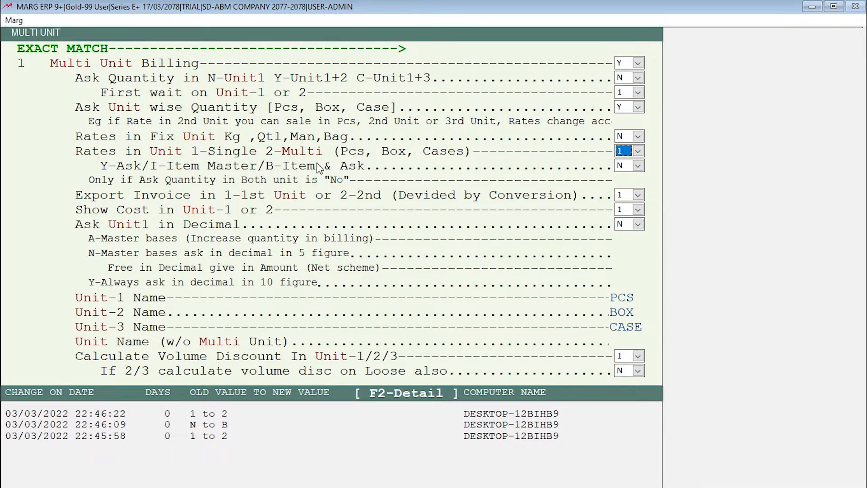
type("2")
key("Return")
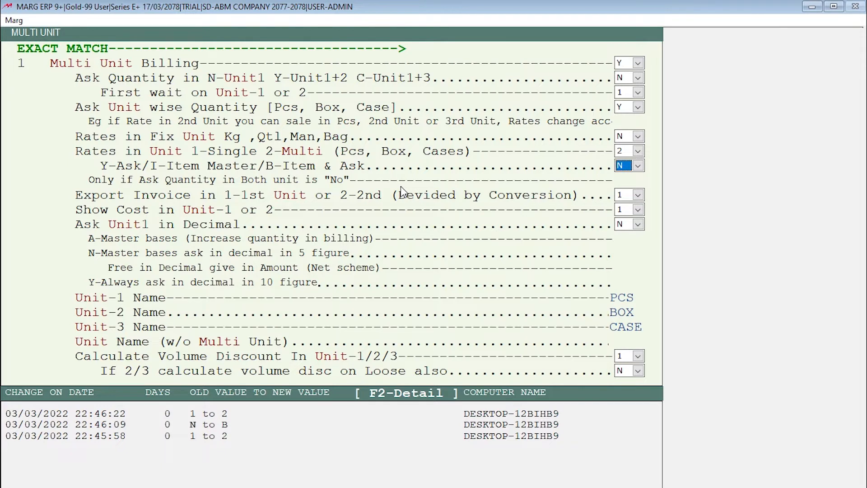
type("B")
key("Return")
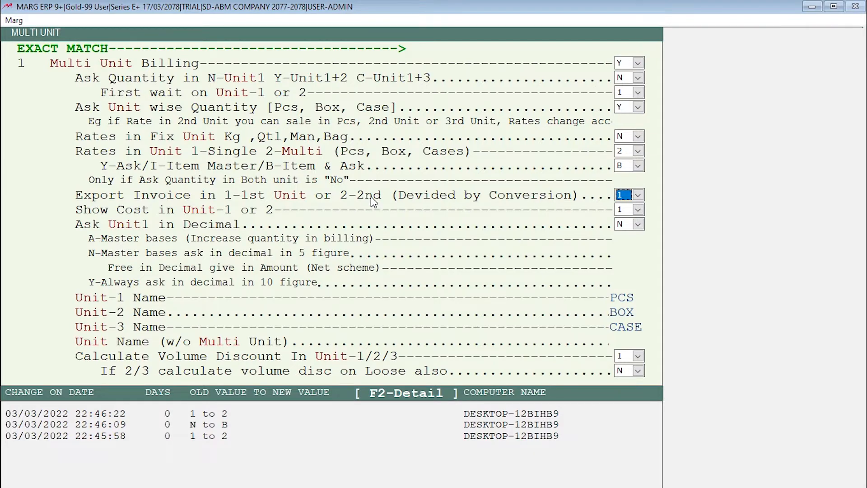
Set Export Invoice to 2 for the second unit and Ask Unit1 in Decimal to Y.
type("2")
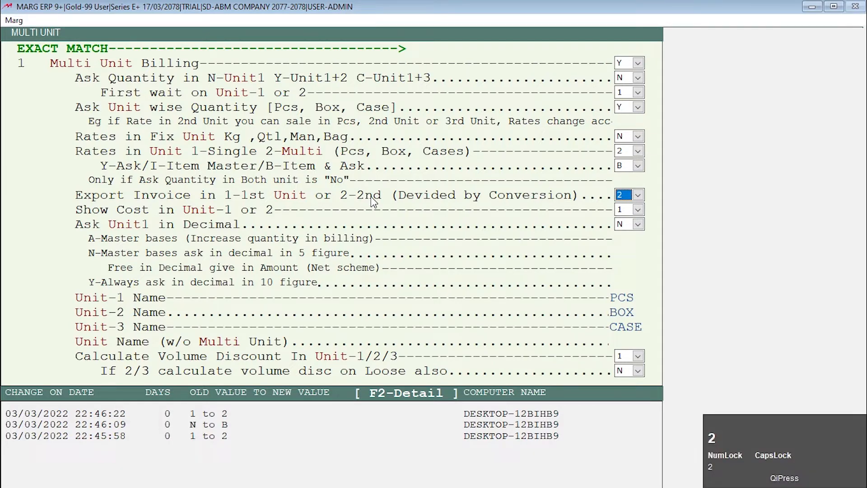
key("Return")
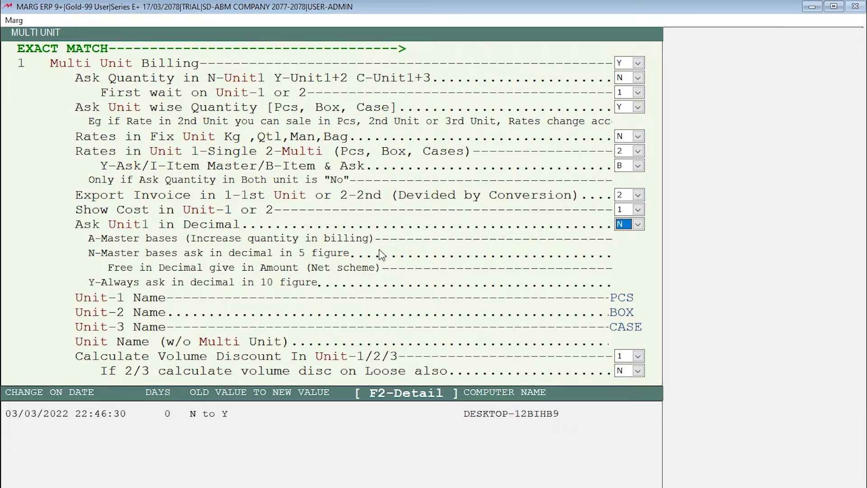
key("y")
key("Return")
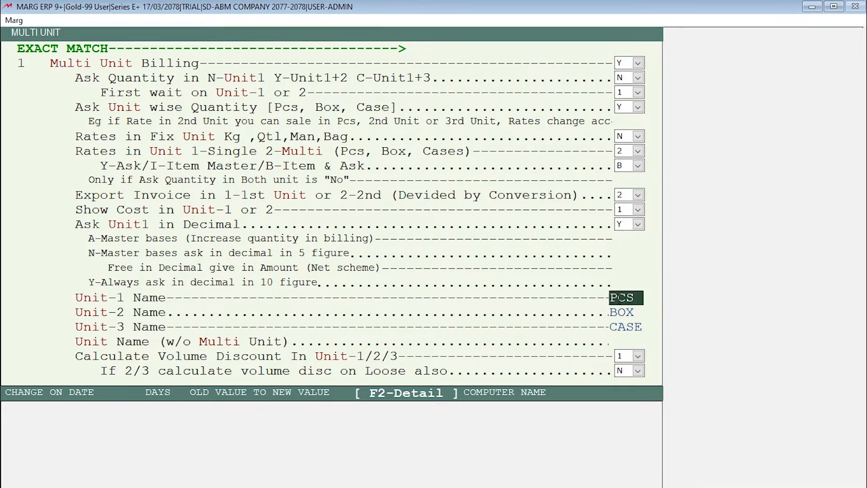
Change the Unit-2 name to PKT and the Unit-3 name to CTN.
left_click_drag(637, 314, 606, 316)
type("PKT")
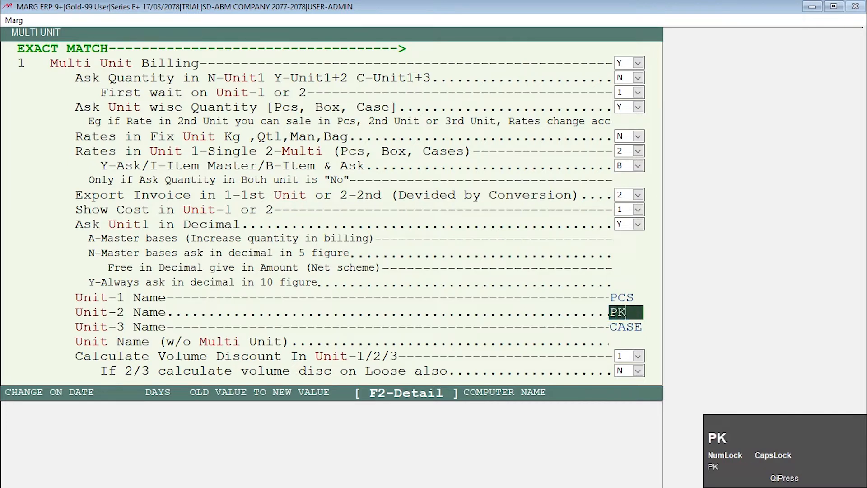
key("Return")
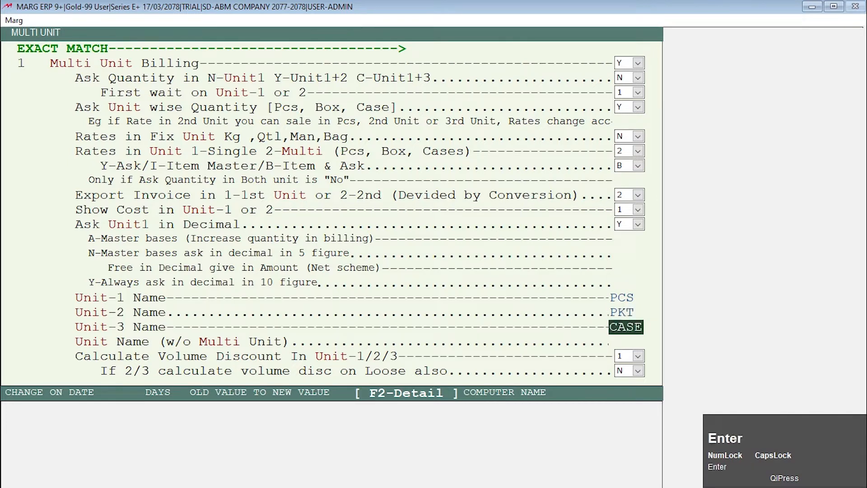
key("ctrl+a")
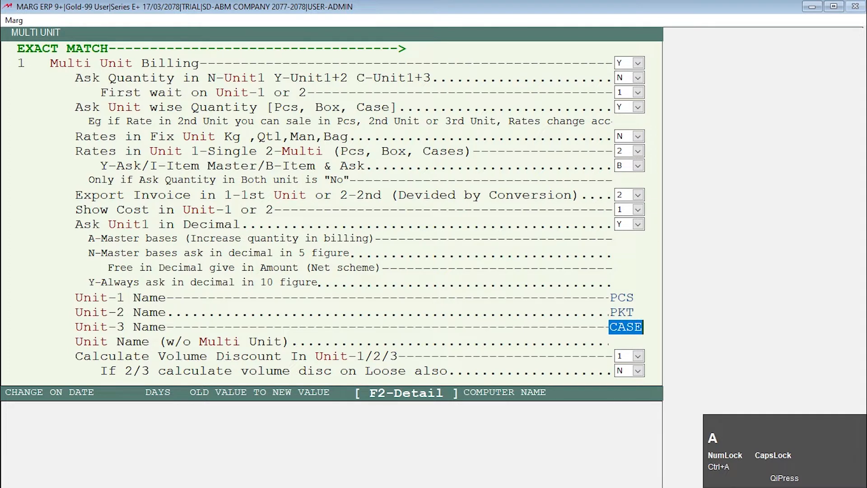
type("V")
type("CTN")
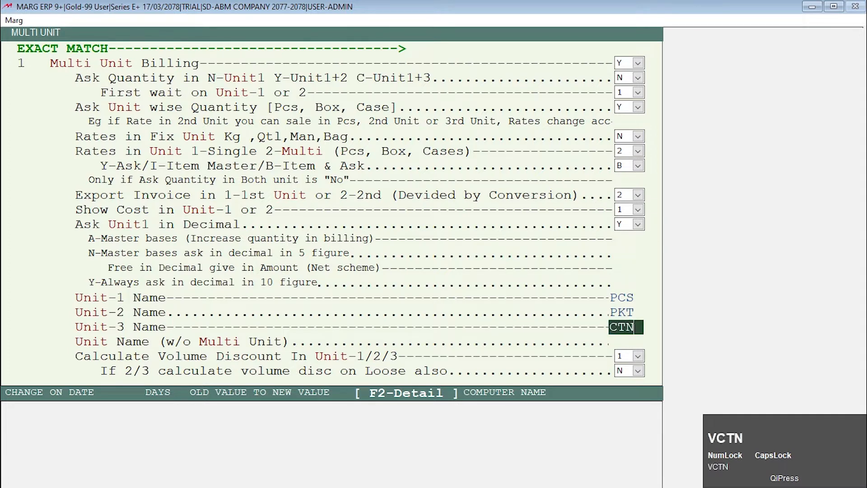
key("Return")
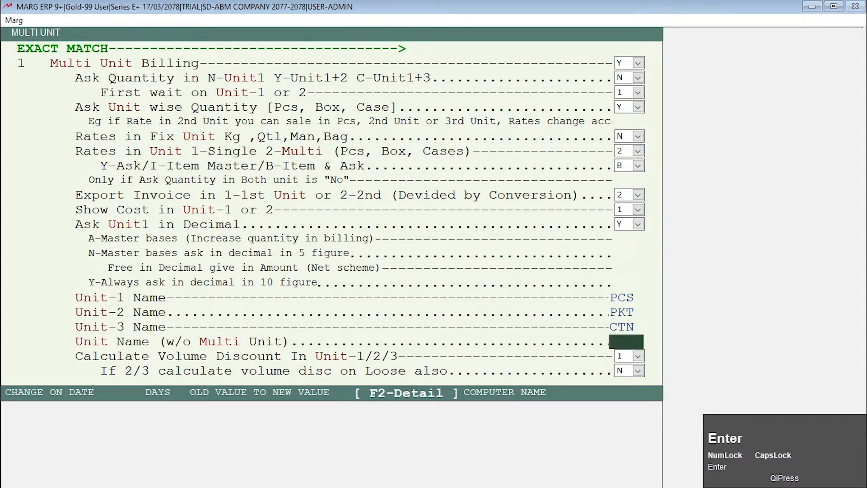
Choose 1 for Show Stock in Unit, keep the remaining multi-unit options, and exit the Control Room.
key("Return")
key("Return")
key("Return")
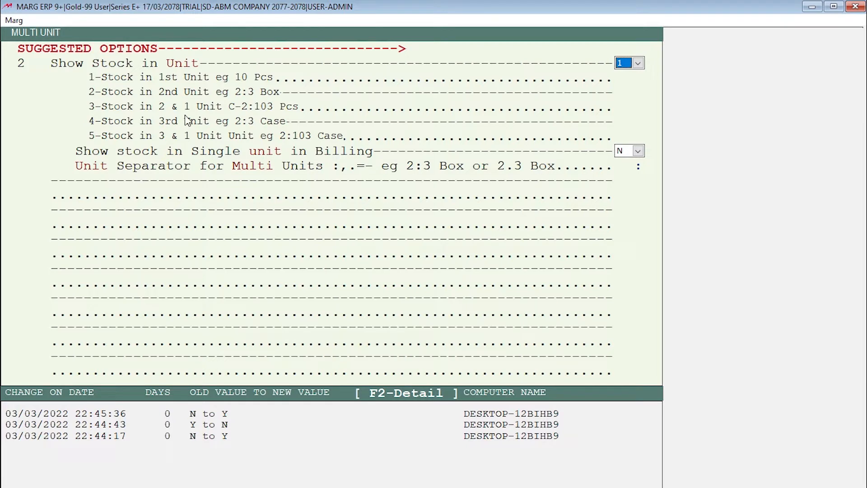
left_click(623, 67)
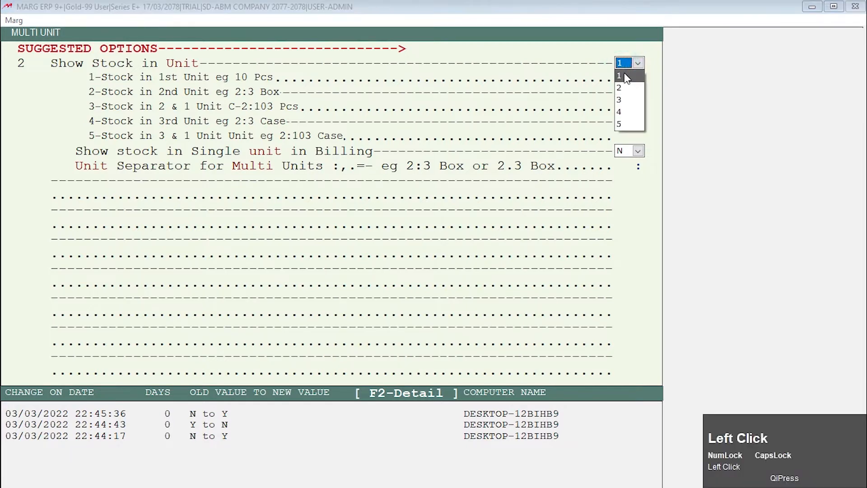
left_click(624, 75)
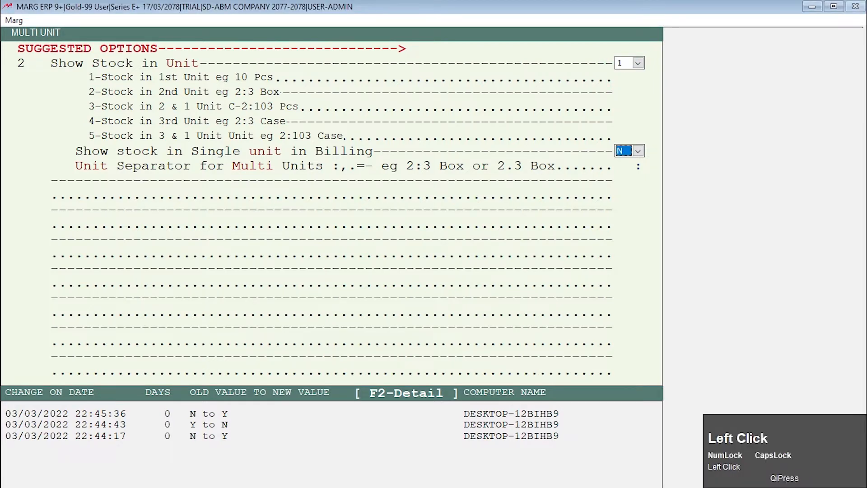
key("Return")
key("Escape")
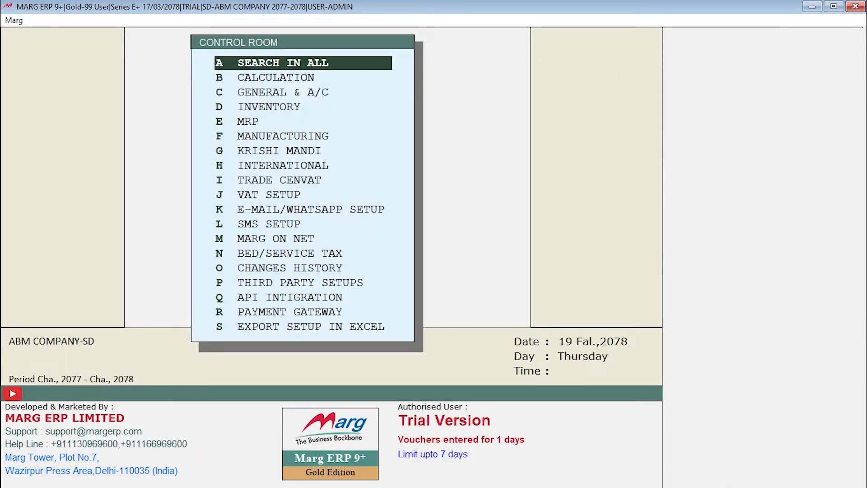
key("Escape")
key("Right")
key("Return")
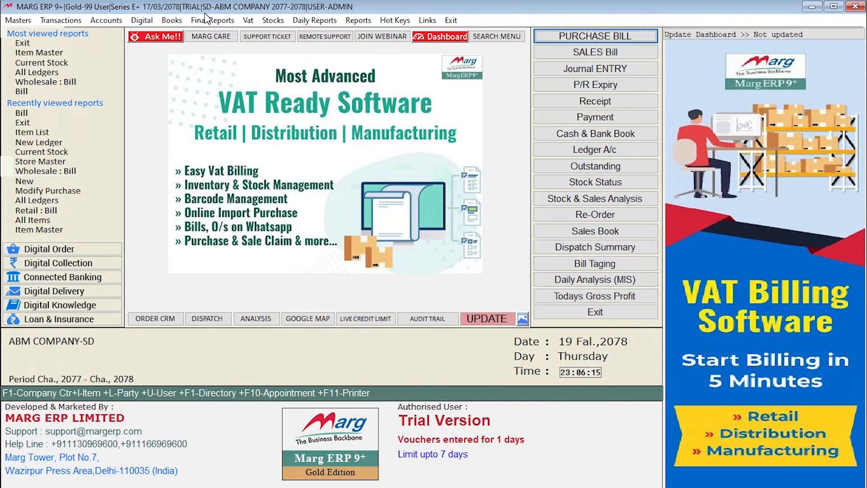
Start a LOCAL purchase bill for CASH dated 19/11/2078, leaving the party details blank.
left_click(564, 36)
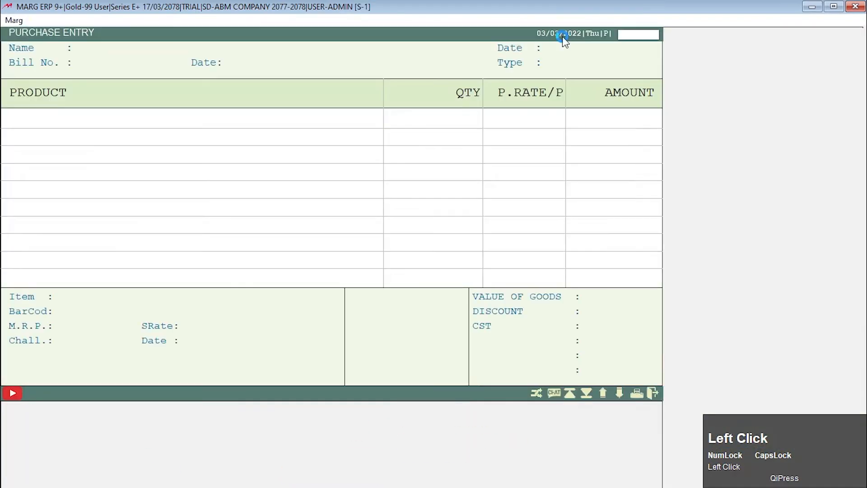
key("Return")
key("Return")
key("Return")
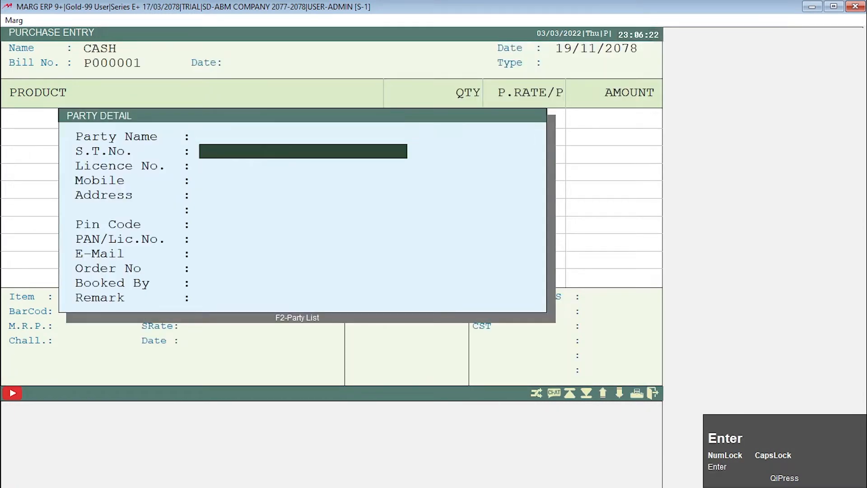
key("Return")
key("Return")
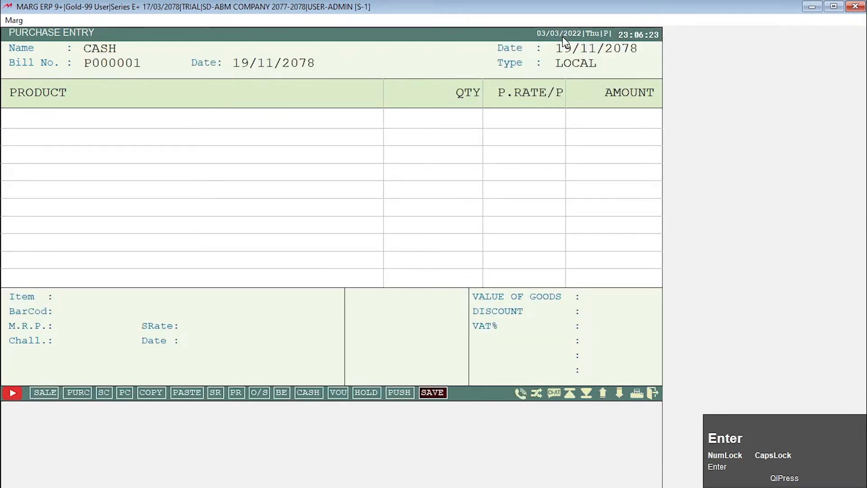
key("Return")
key("Return")
Create a new product from the purchase entry and name it NEW THIRD UNIT PROD.
key("F2")
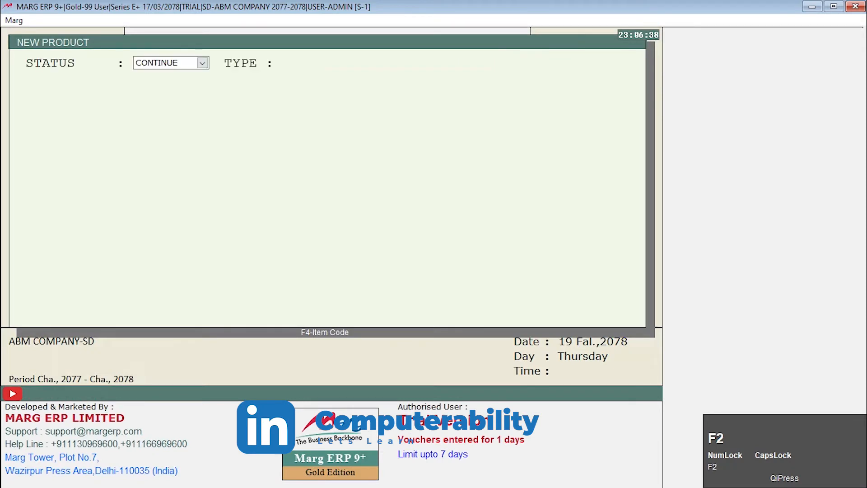
type("NE")
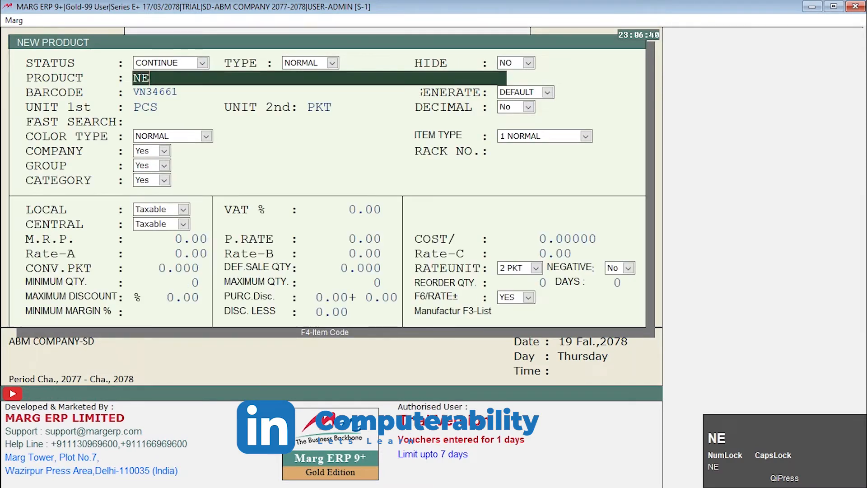
type("W THIR ")
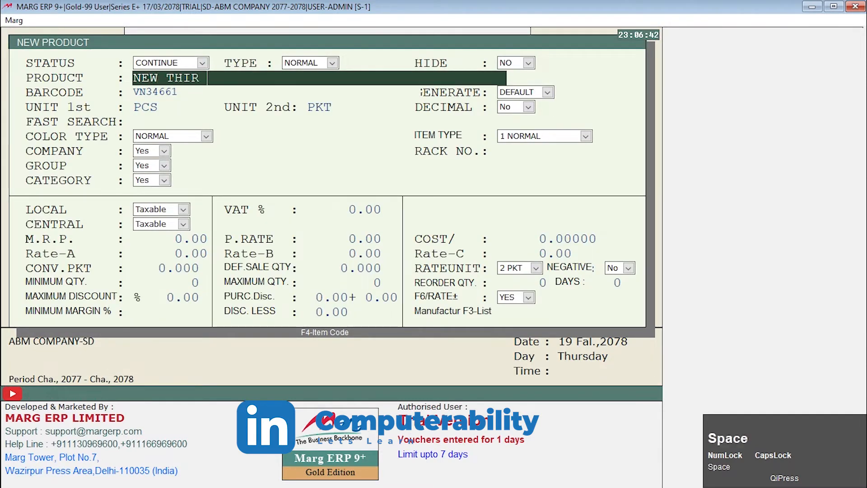
type("UN")
key("BackSpace")
key("BackSpace")
type("D")
key("BackSpace")
key("BackSpace")
type("D UNIT PROC")
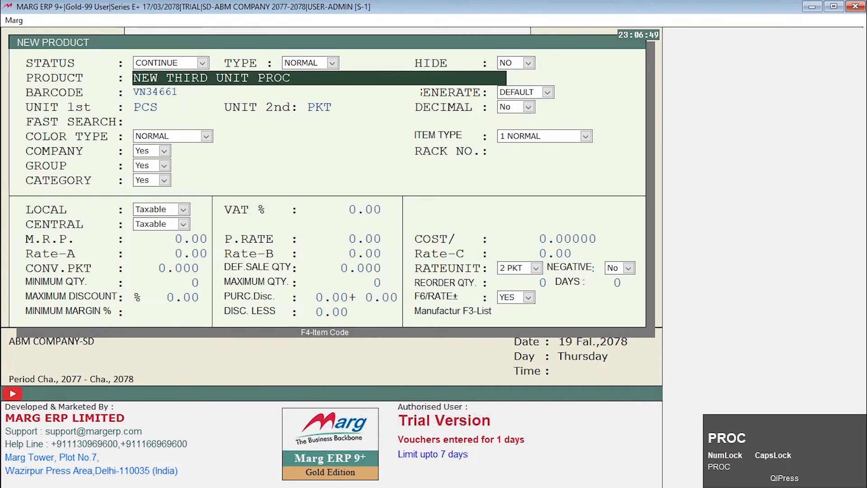
key("BackSpace")
type("D")
key("Return")
key("Return")
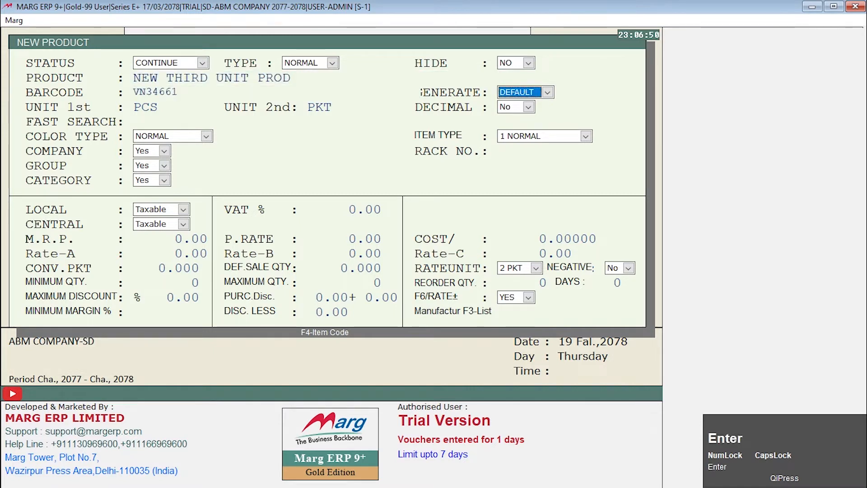
Accept the product's default barcode settings, the units PCS and PKT, and No for decimal.
key("Return")
key("Return")
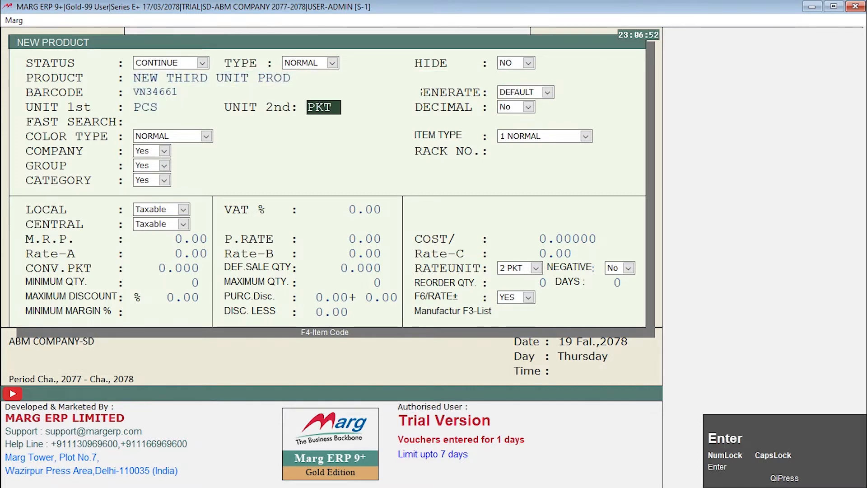
key("Return")
key("Return")
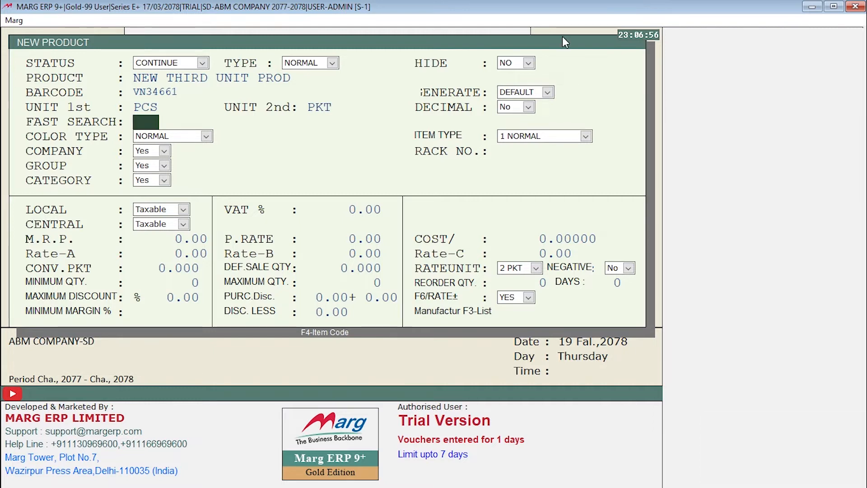
Keep the new product's default classification, tax and M.R.P. entries, and set its PKT conversion to 12.
key("Return")
key("Return")
key("Return")
key("Return")
key("Return")
key("Return")
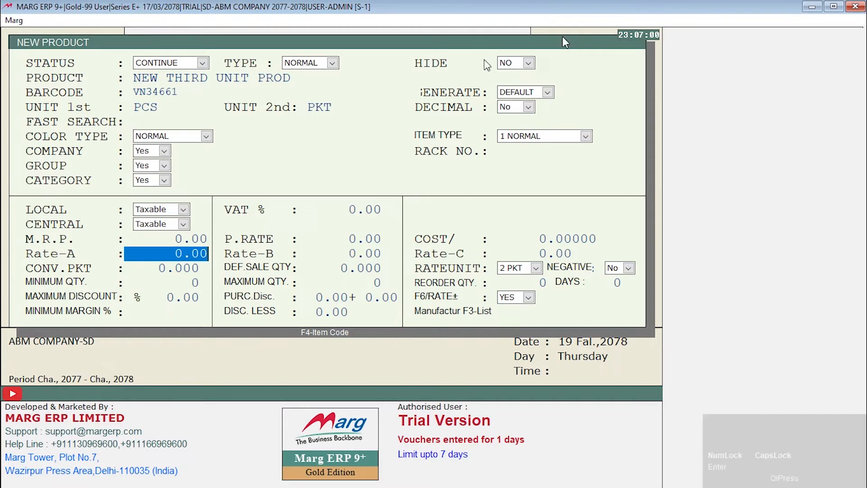
left_click(138, 268)
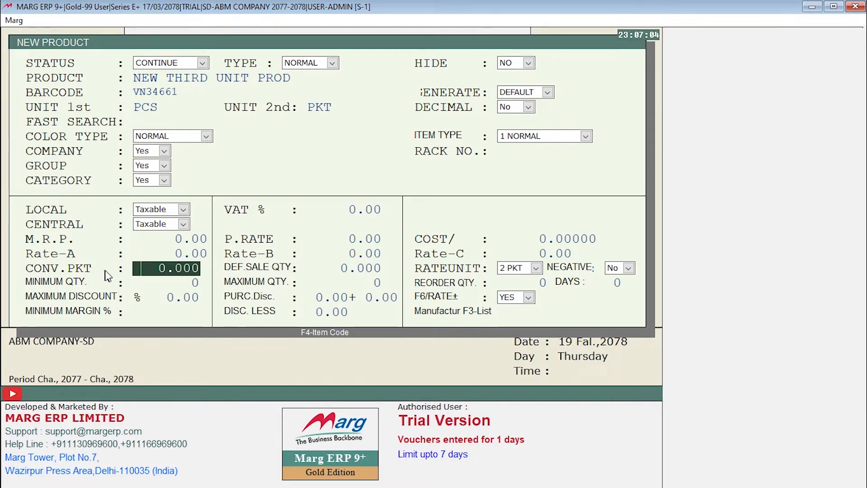
left_click(136, 266)
left_click_drag(136, 266, 207, 273)
type("12 .")
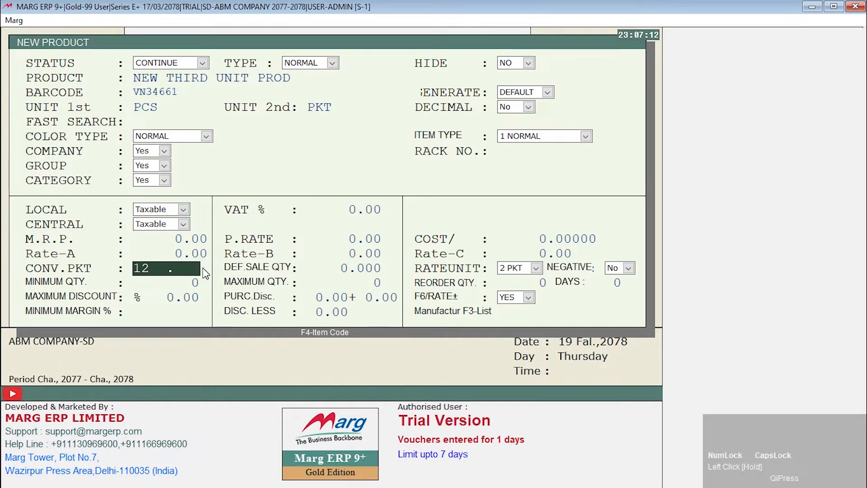
key("Return")
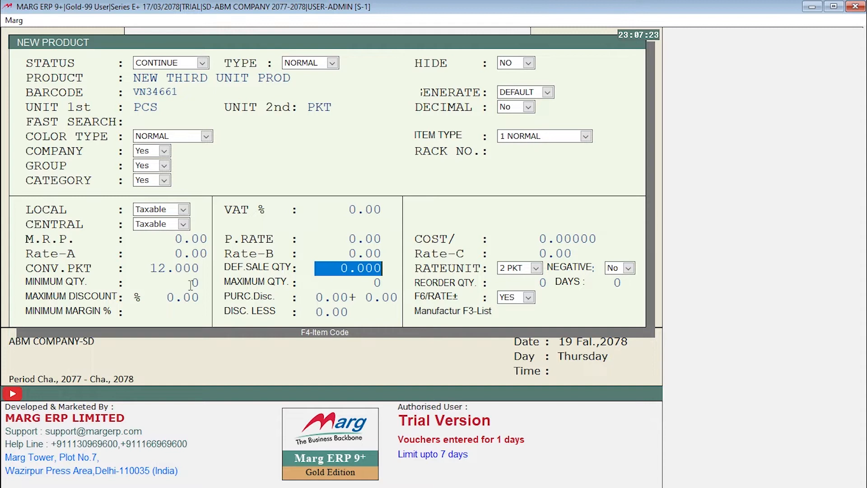
key("F12")
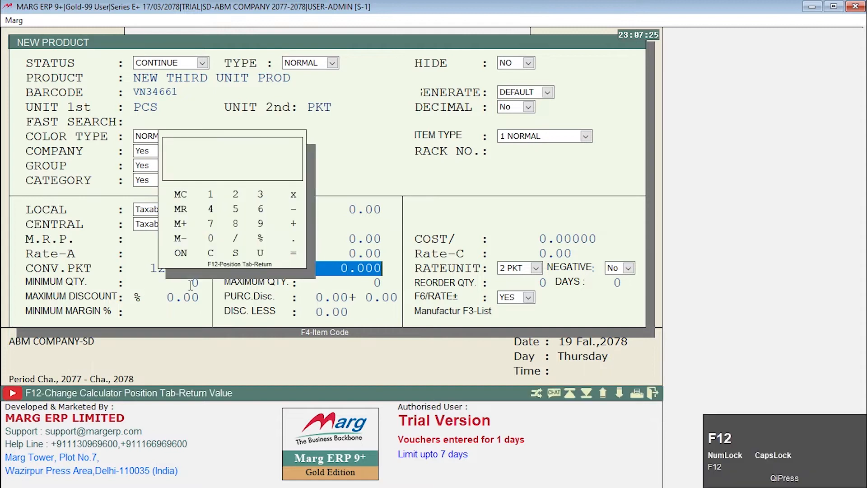
type("4")
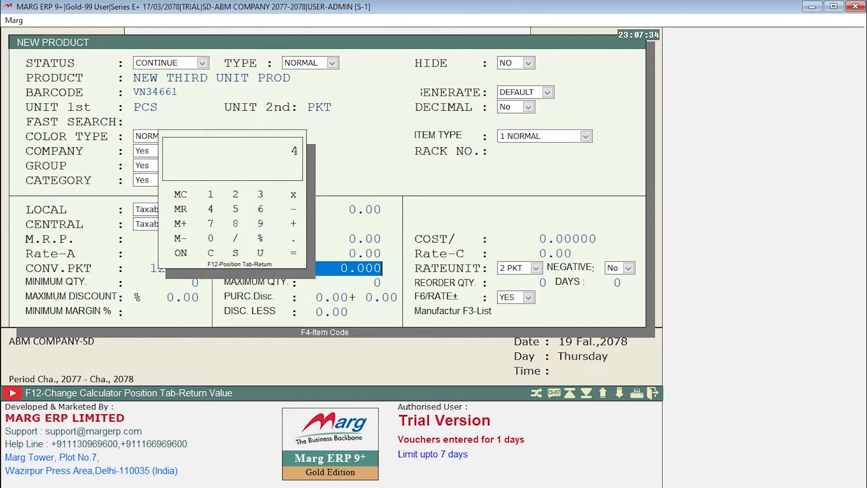
key("equal")
key("Escape")
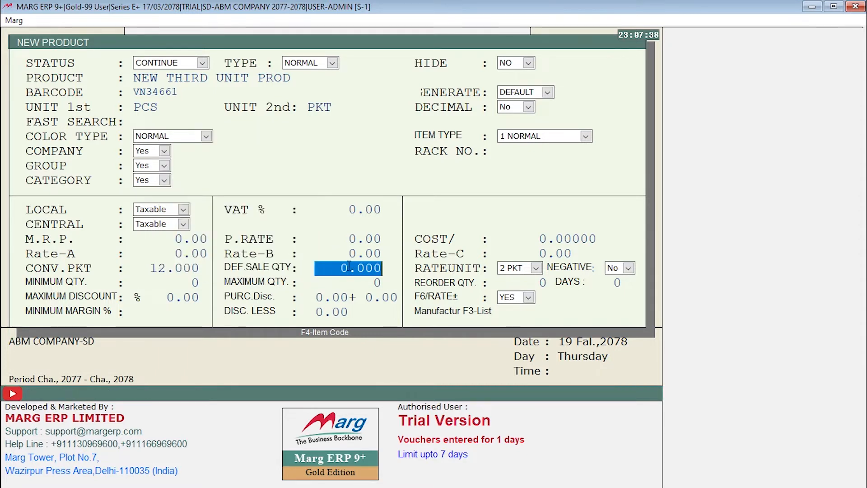
Set the product's default sale quantity to 48.
left_click(316, 269)
left_click_drag(316, 268, 387, 273)
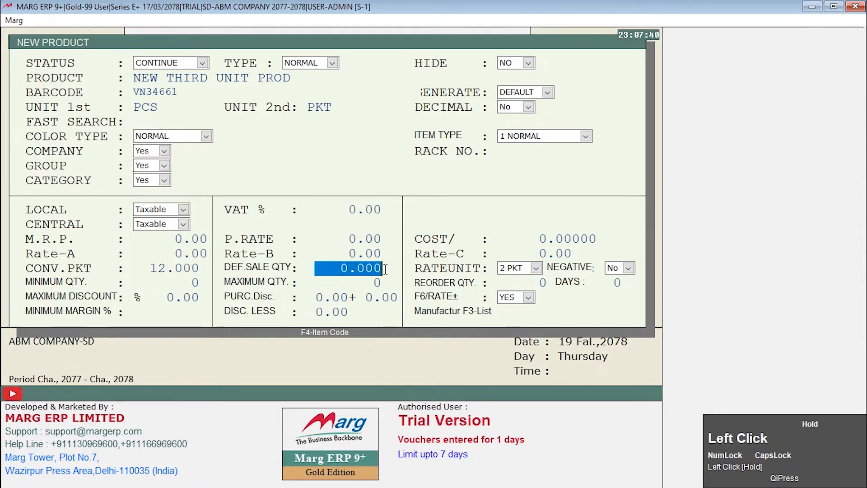
type("48  .")
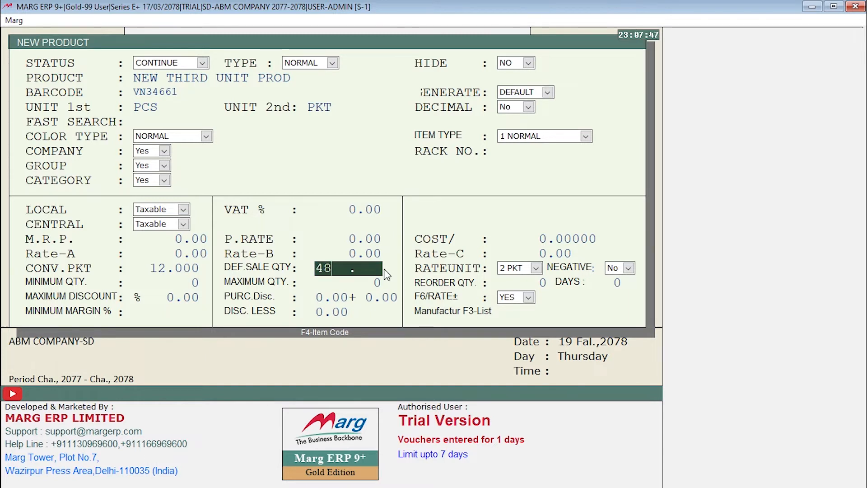
key("Return")
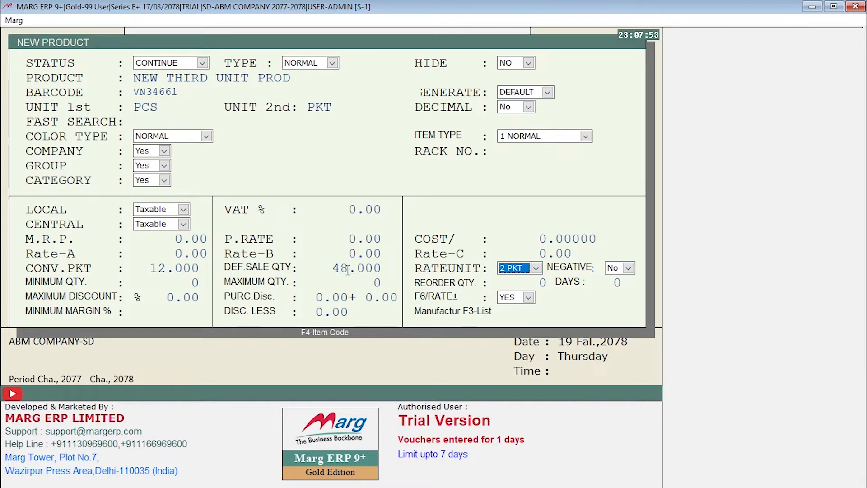
Keep 2 PKT as the product's rate unit and save the new product.
left_click(526, 271)
left_click(525, 271)
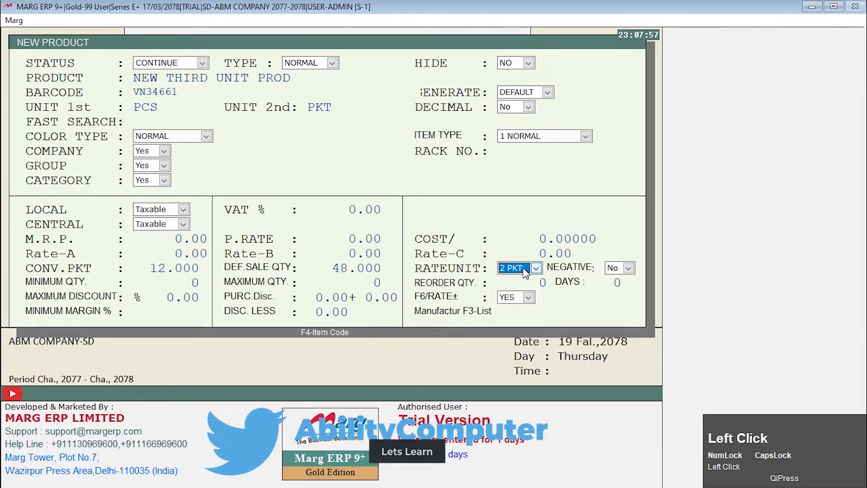
left_click(525, 271)
left_click(525, 271)
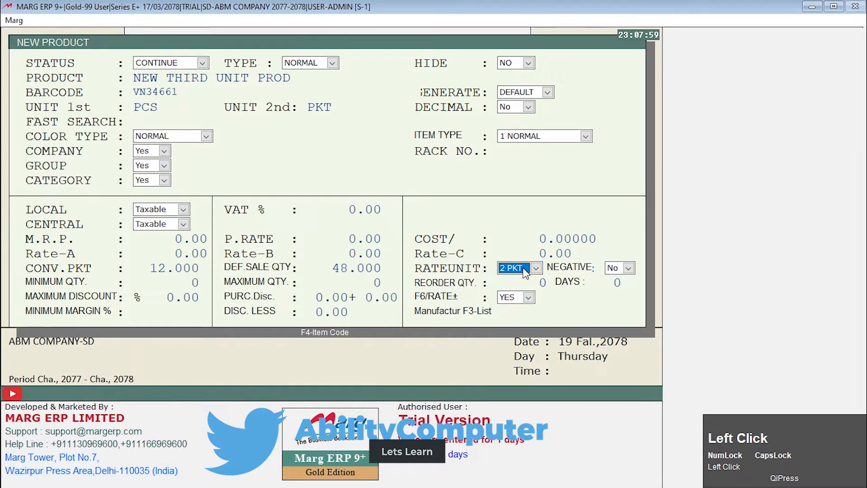
key("ctrl")
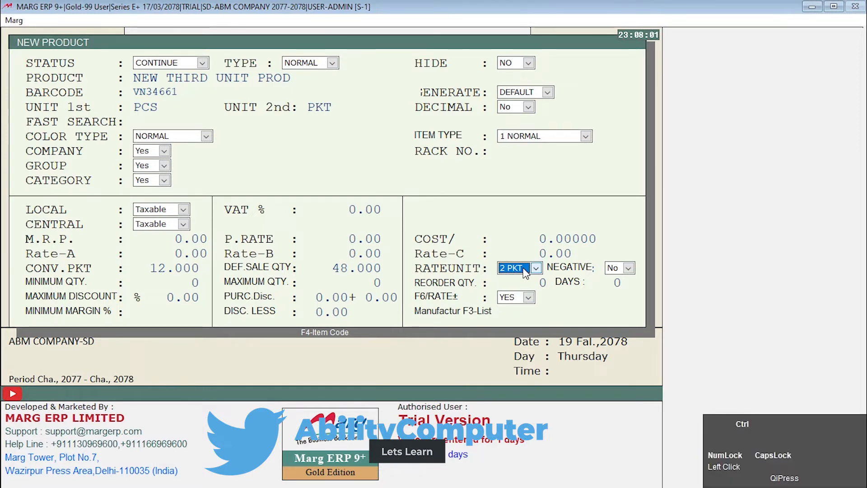
key("ctrl+w")
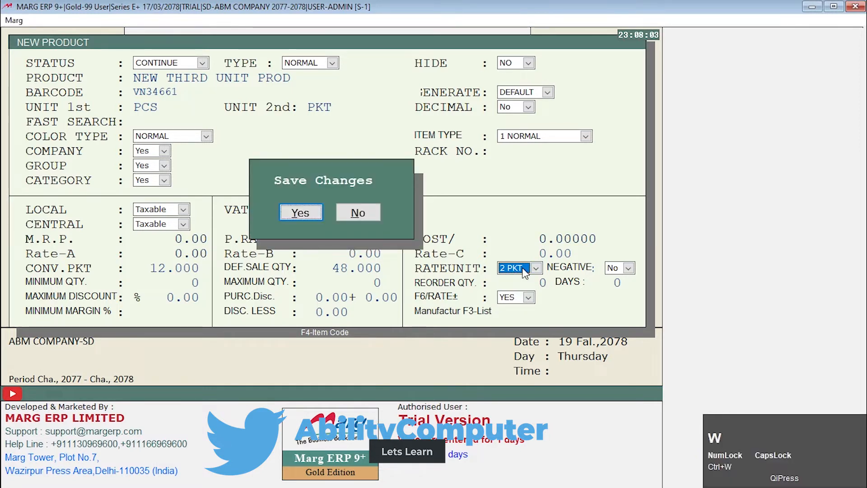
left_click(285, 213)
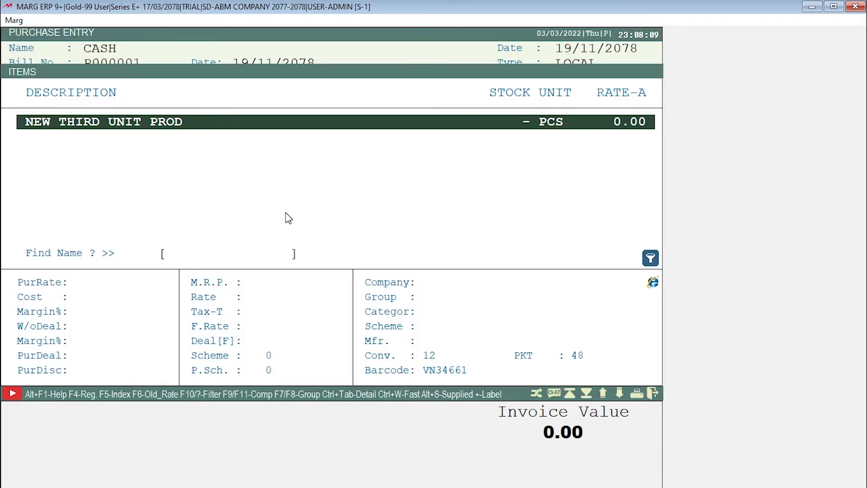
Add NEW THIRD UNIT PROD to the purchase bill in unit 3 CTN, with quantity 1 and purchase rate 880.
key("Return")
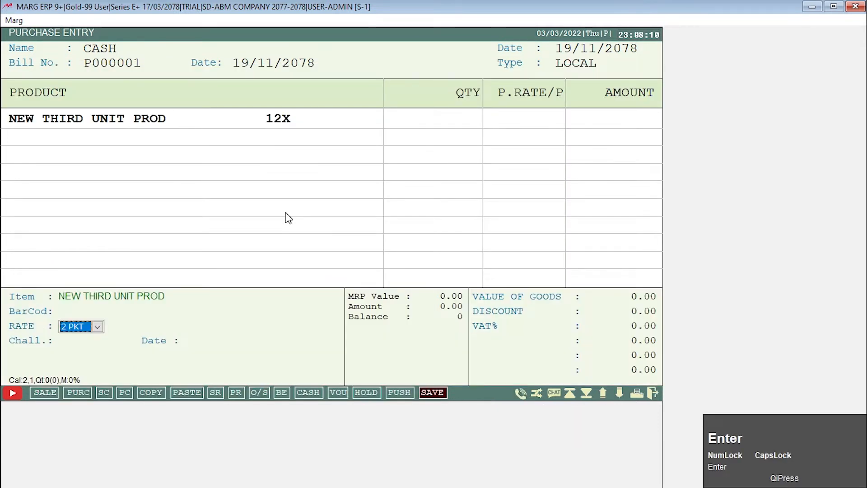
key("space")
key("Down")
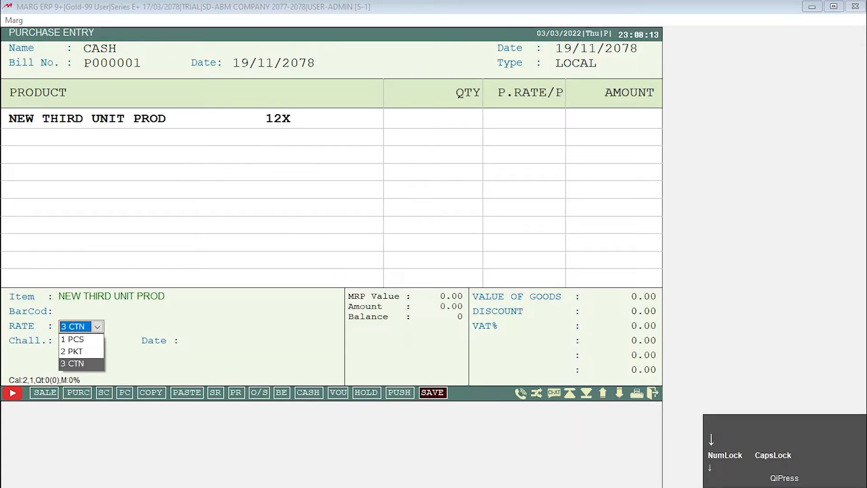
key("Return")
key("Return")
type("1")
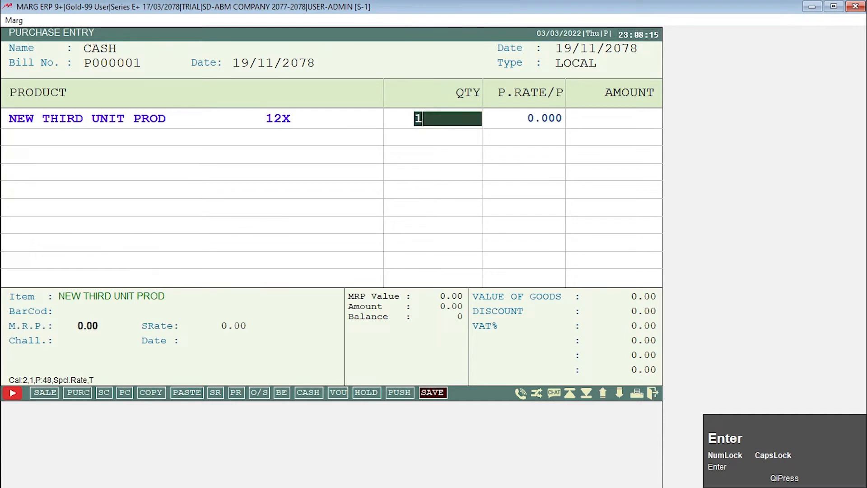
key("Return")
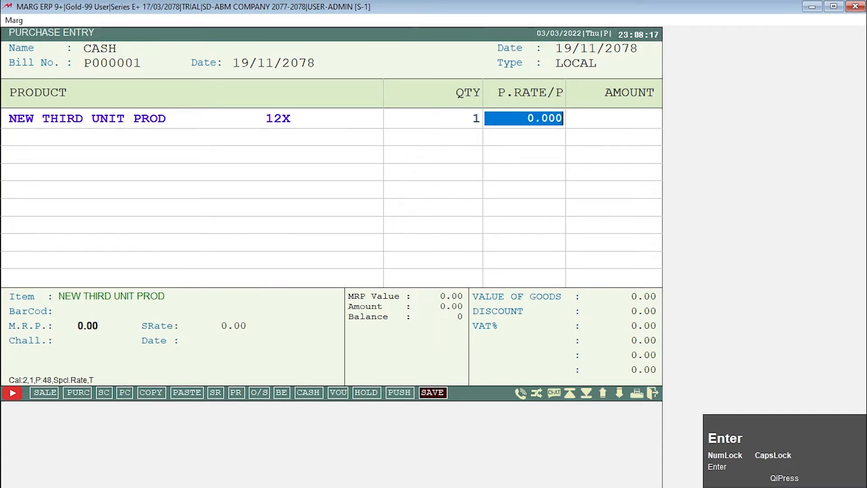
type("880")
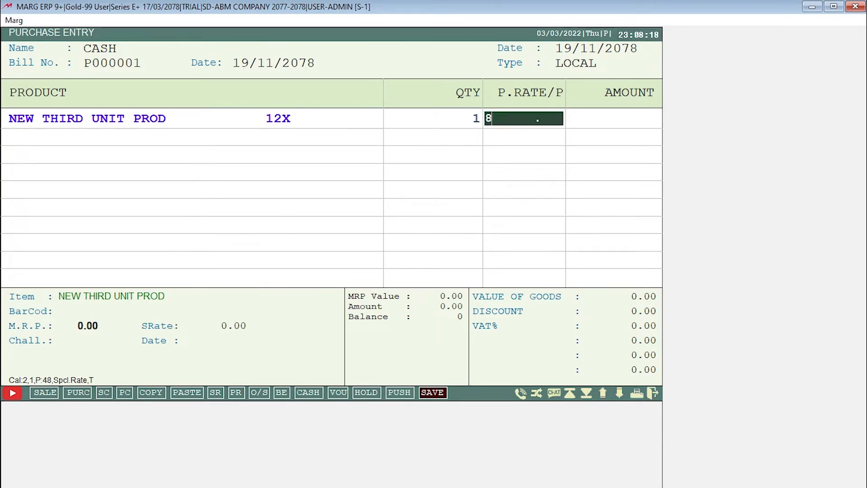
key("Return")
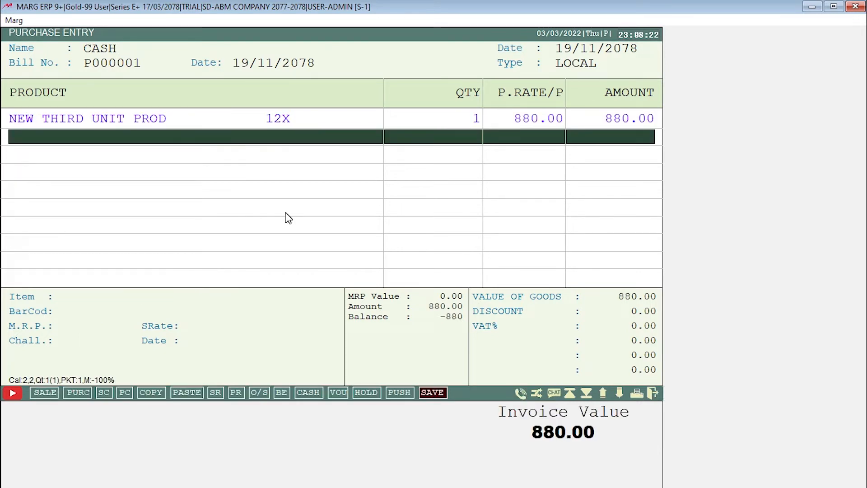
key("End")
key("Return")
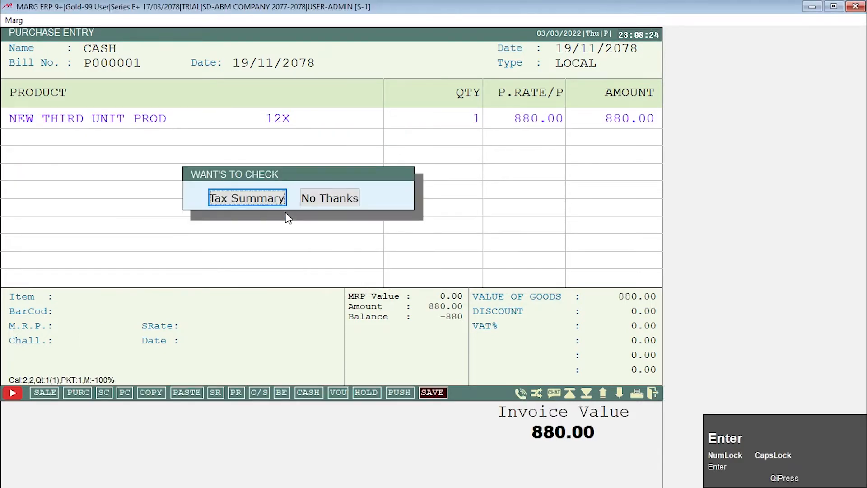
key("Return")
key("Return")
key("Return")
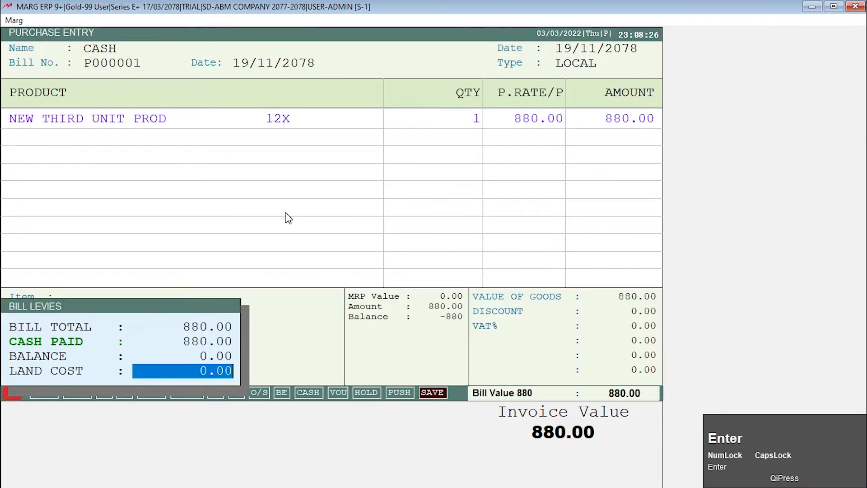
key("Return")
key("Right")
Save the purchase bill without checking the tax summary, accept the default bill levies, and leave purchase entry.
key("Return")
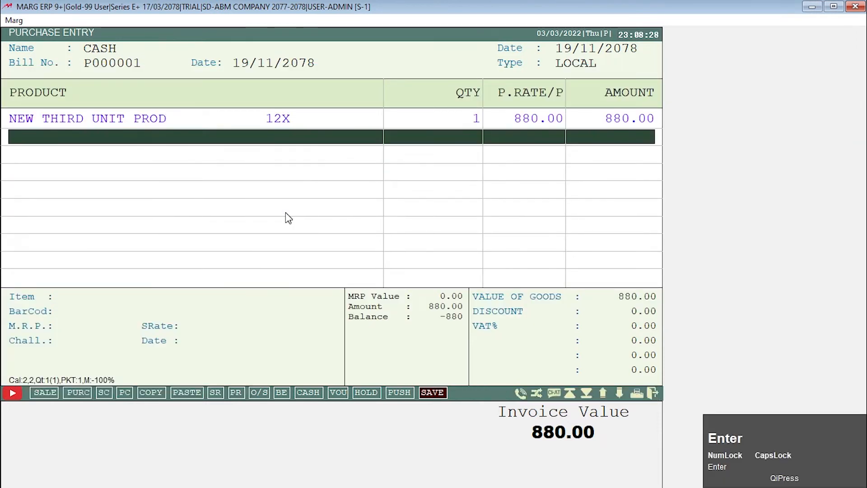
key("End")
key("Return")
key("Right")
key("Return")
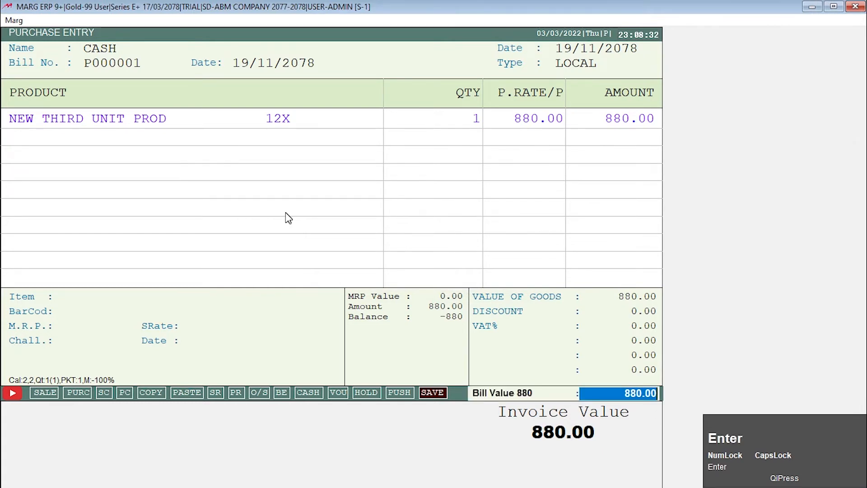
key("Return")
key("Return")
key("Return")
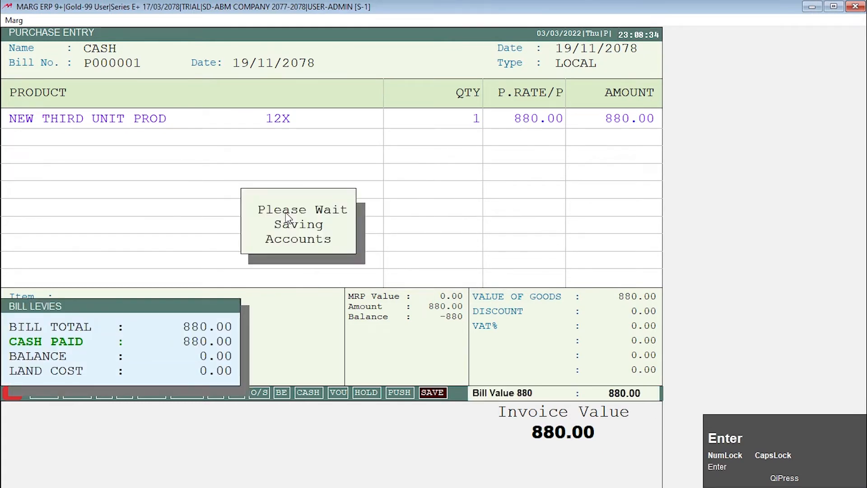
key("Return")
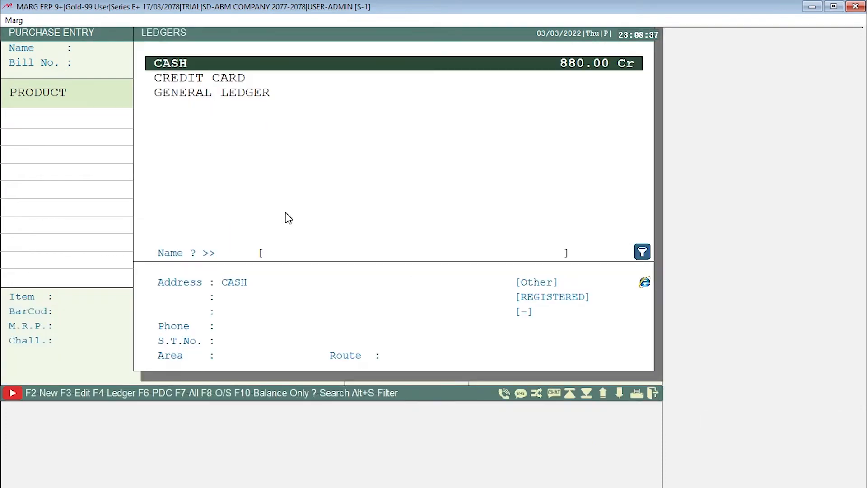
key("Escape")
key("Escape")
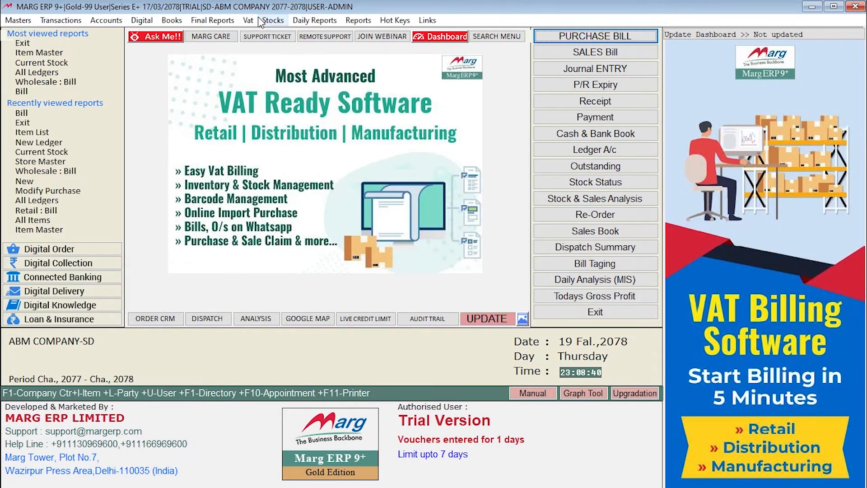
Check the stock and unit conversion of NEW THIRD UNIT PROD in the current stock report and the item list.
left_click(261, 20)
left_click(278, 30)
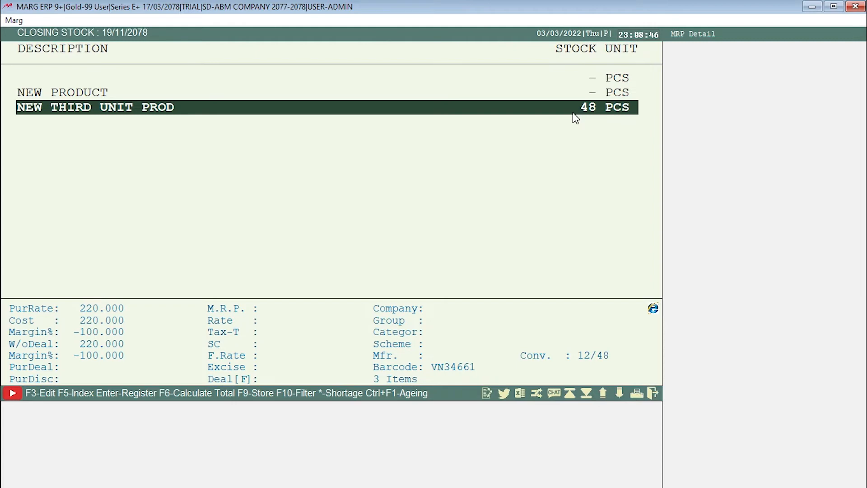
left_click(567, 9)
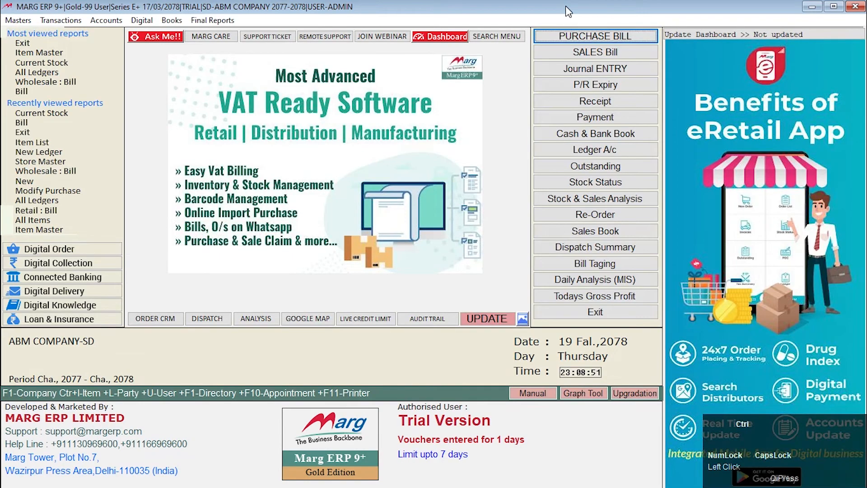
key("ctrl+i")
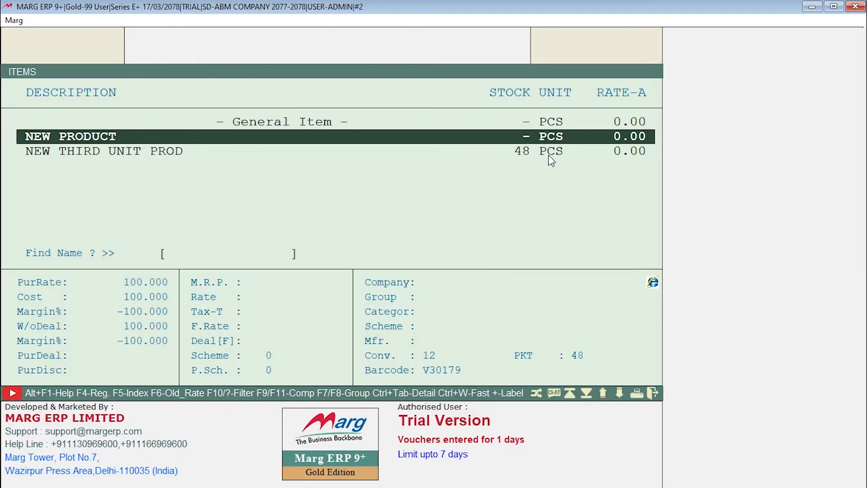
key("Down")
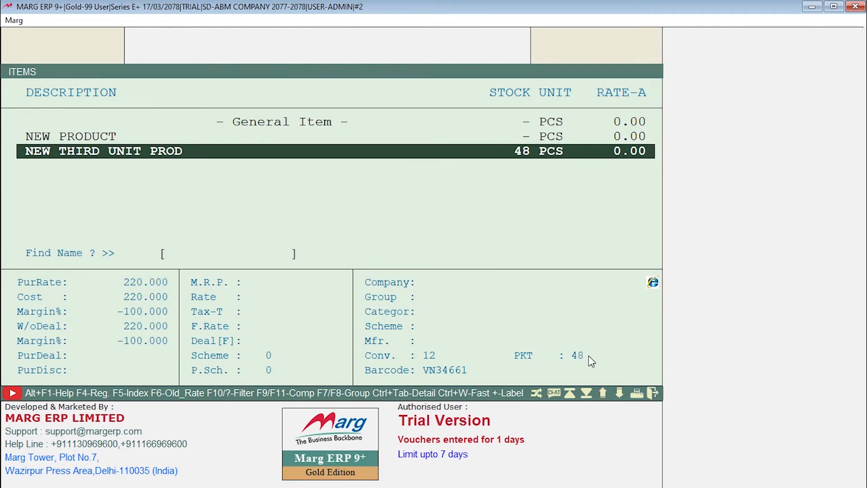
key("Escape")
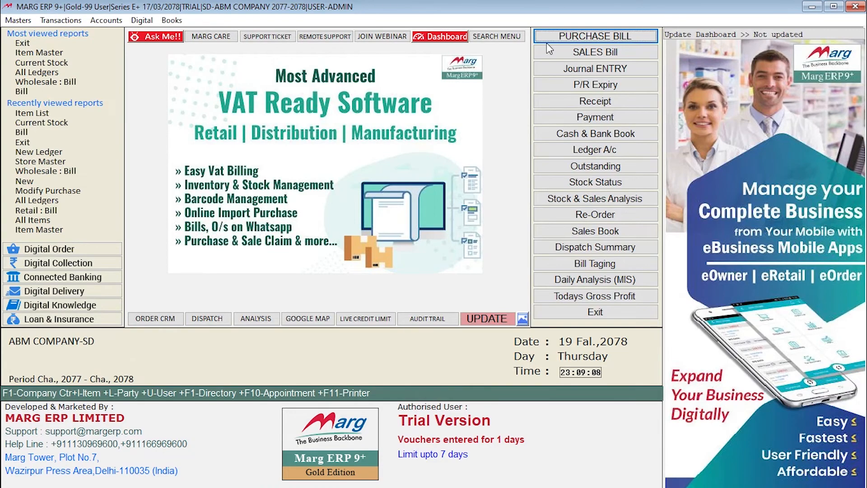
Start another LOCAL purchase bill for CASH dated 19/11/2078, leaving the party details at their defaults.
left_click(550, 33)
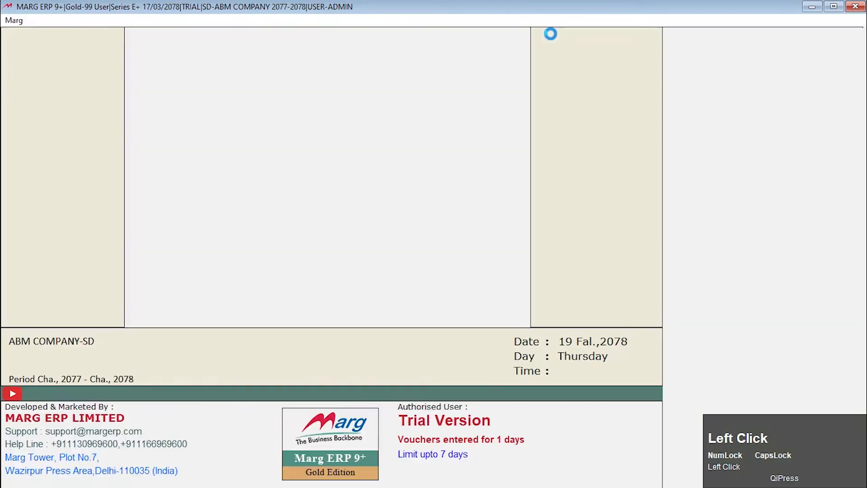
key("Return")
key("Return")
key("Return")
key("Return")
key("Return")
Add NEW THIRD UNIT PROD to the purchase bill in unit 2 PKT, with quantity 1 and purchase rate 220.
key("Return")
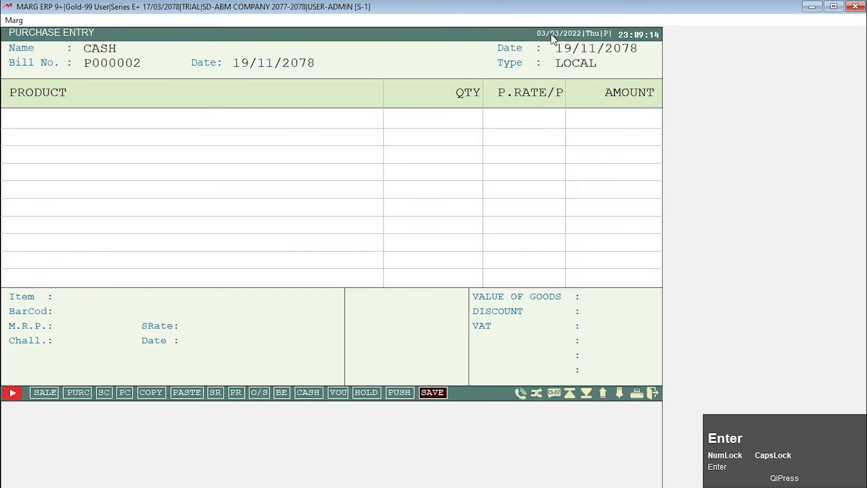
key("Return")
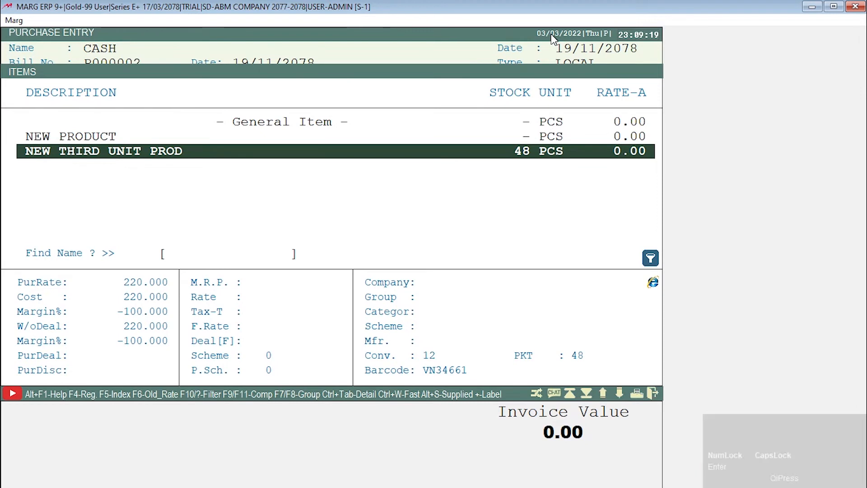
key("Return")
key("space")
key("Up")
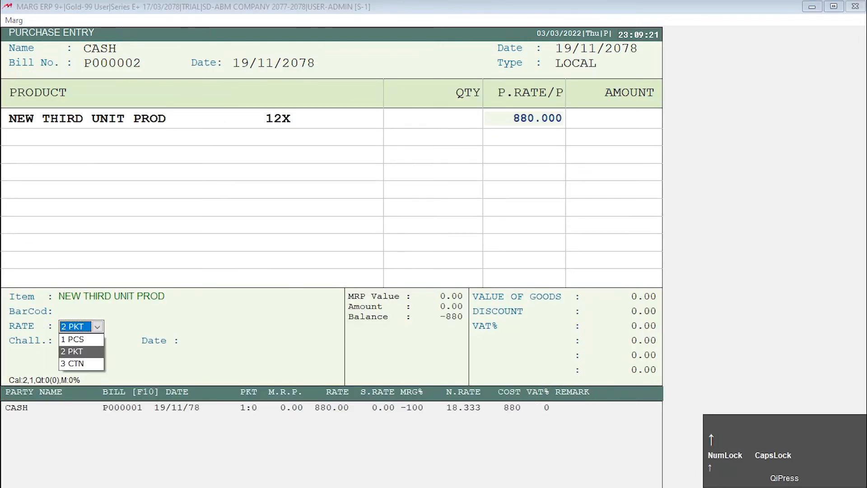
key("Return")
key("Return")
type("1")
key("Return")
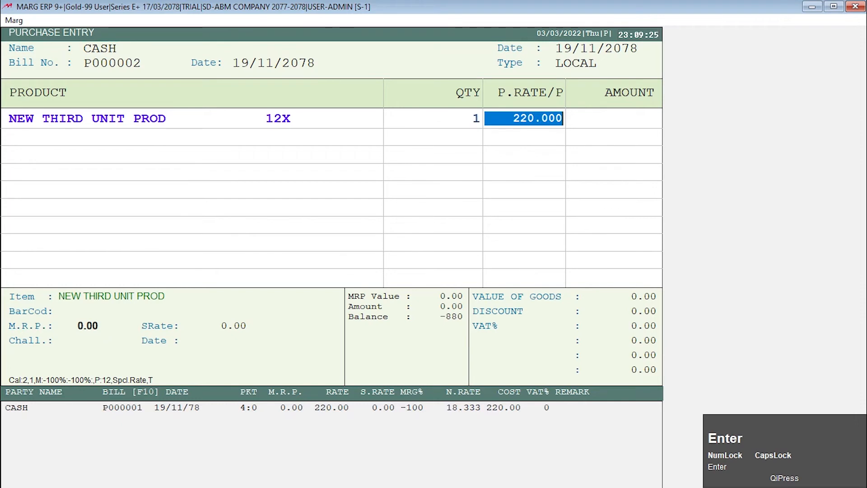
key("Return")
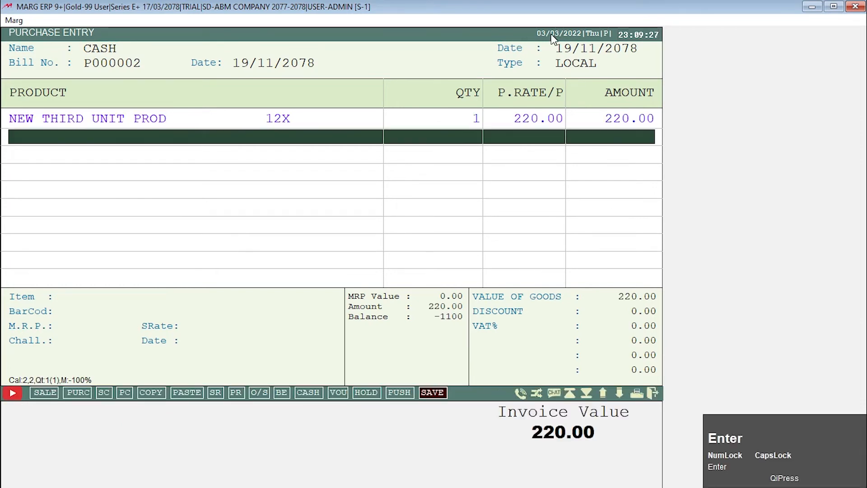
Save the purchase bill, declining the quantity-based rate change and accepting the default bill value and bill levies.
key("End")
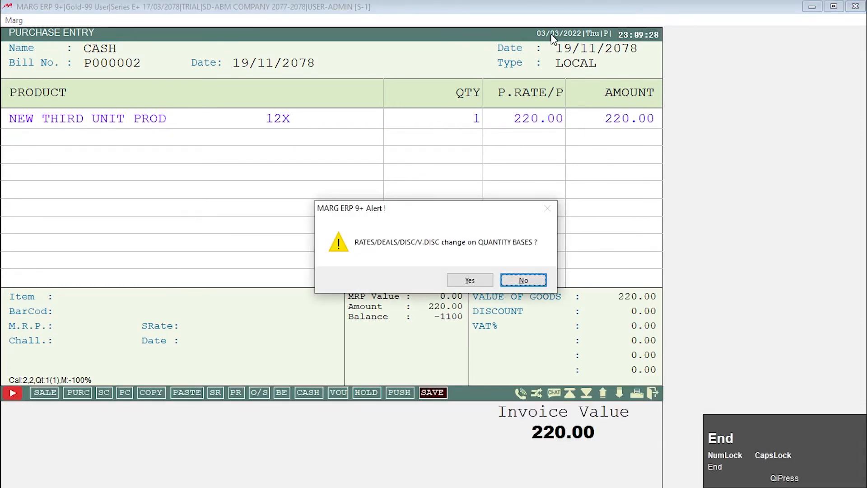
key("Return")
key("Right")
key("Return")
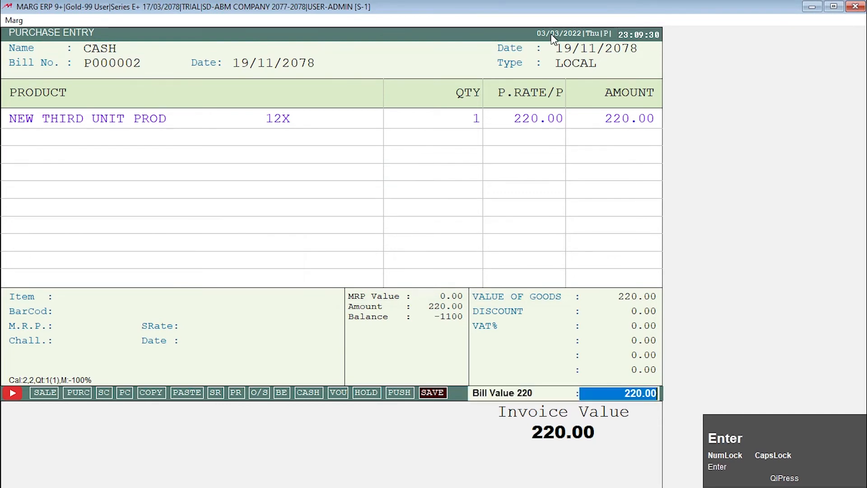
key("Return")
key("Return")
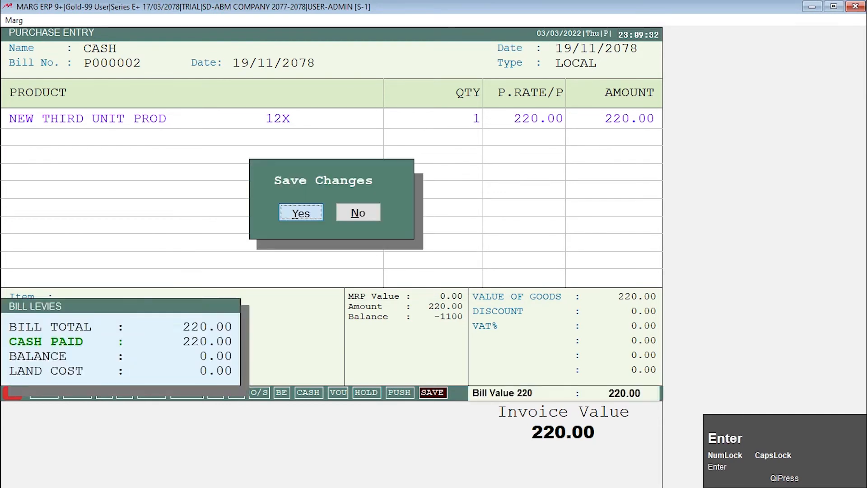
key("Return")
key("Return")
Leave purchase entry and check the stock of NEW THIRD UNIT PROD in the item list.
key("Escape")
key("Escape")
key("ctrl+i")
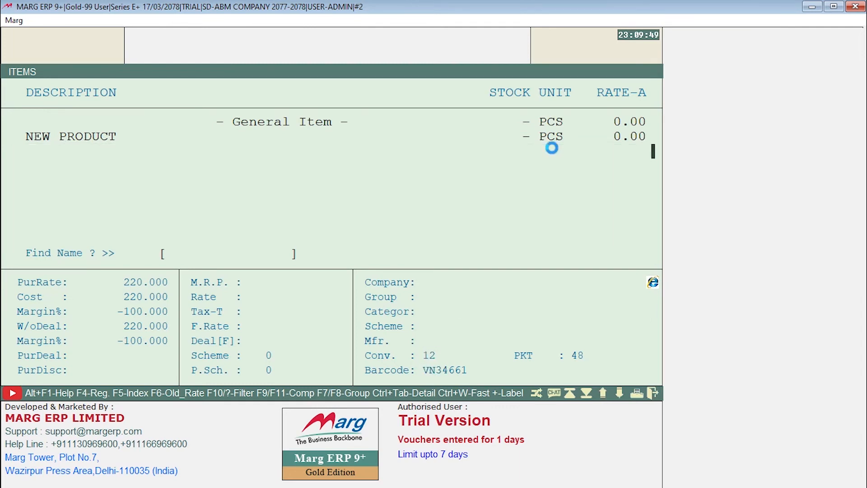
key("Escape")
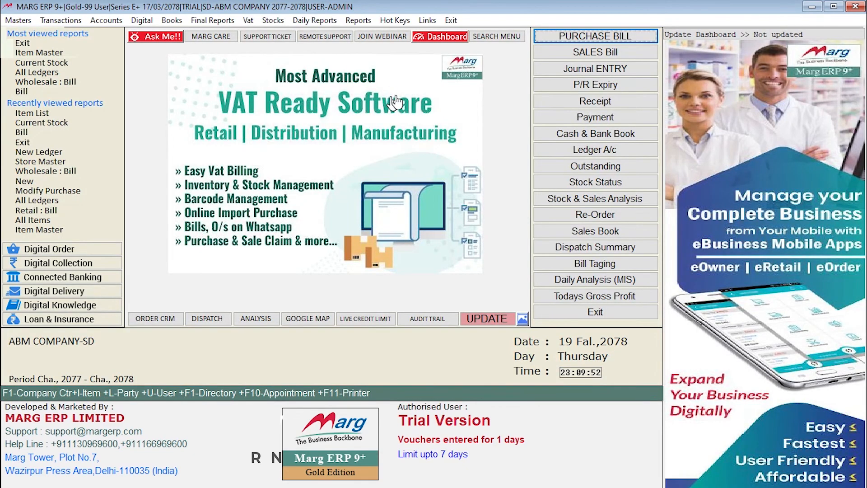
Start a LOCAL sales bill for CASH dated 19/11/2078, leaving the party details blank.
left_click(616, 55)
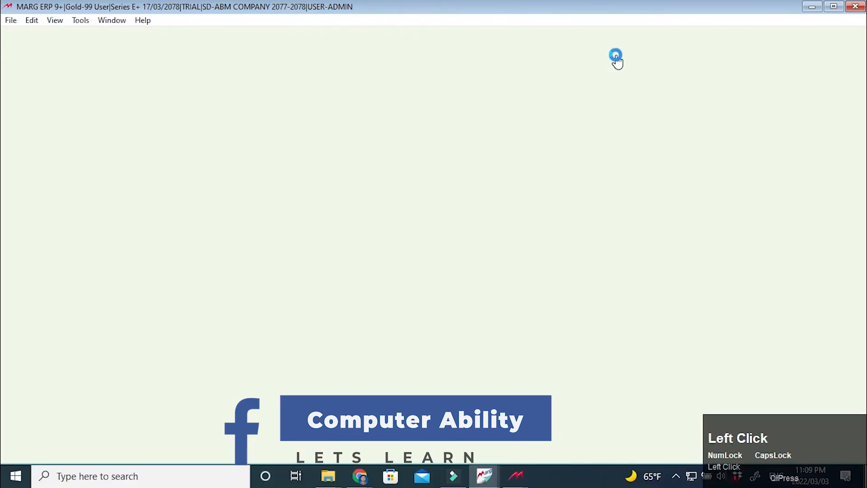
key("Return")
key("Return")
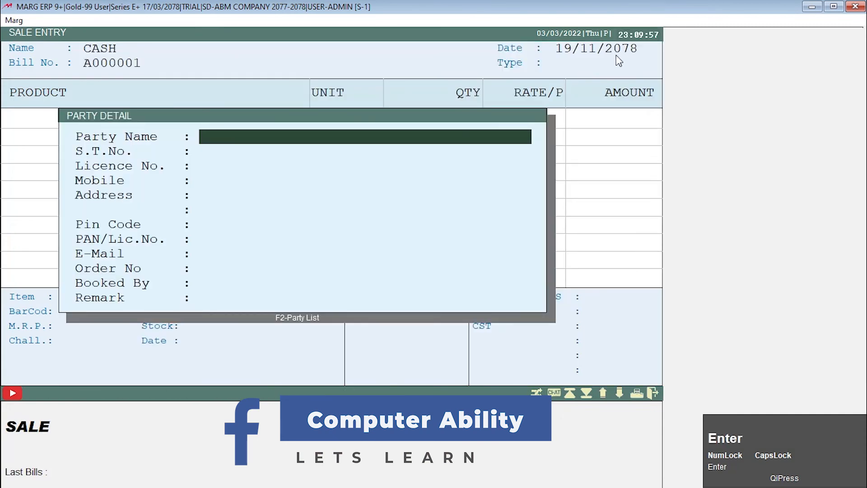
key("Return")
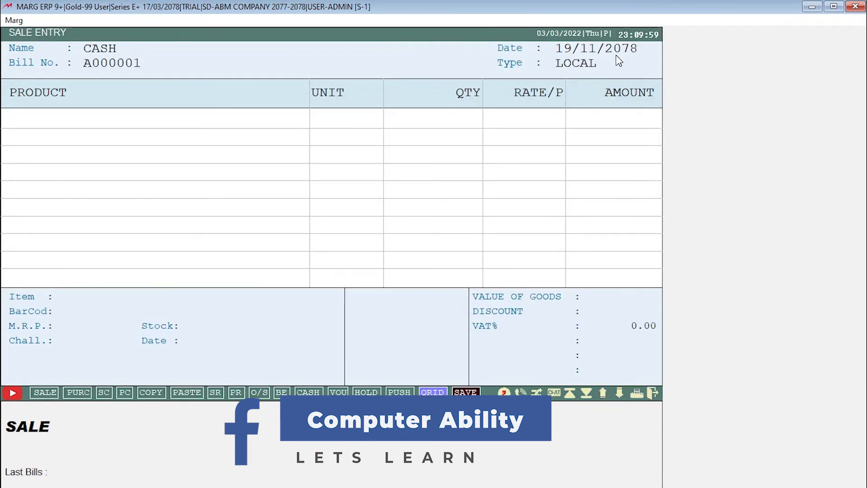
Add NEW THIRD UNIT PROD as the first line of the sales bill and choose 2 PKT as its unit.
key("Return")
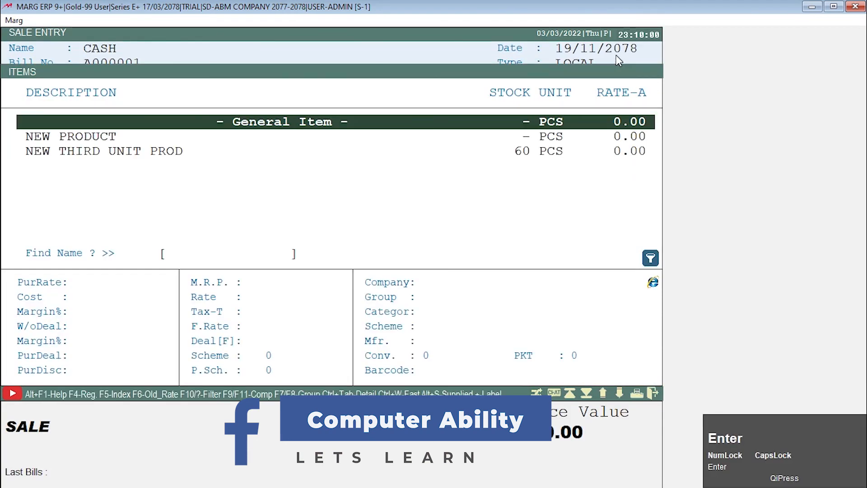
key("Down")
key("Down")
key("Return")
key("space")
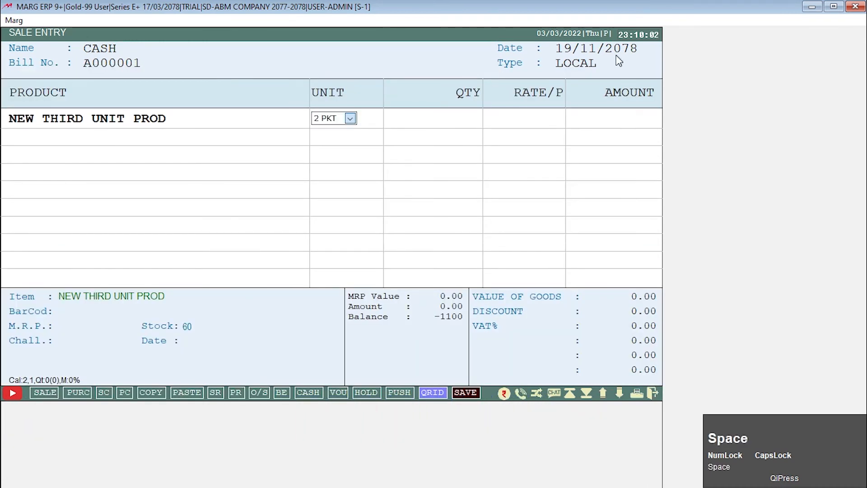
key("Down")
key("Up")
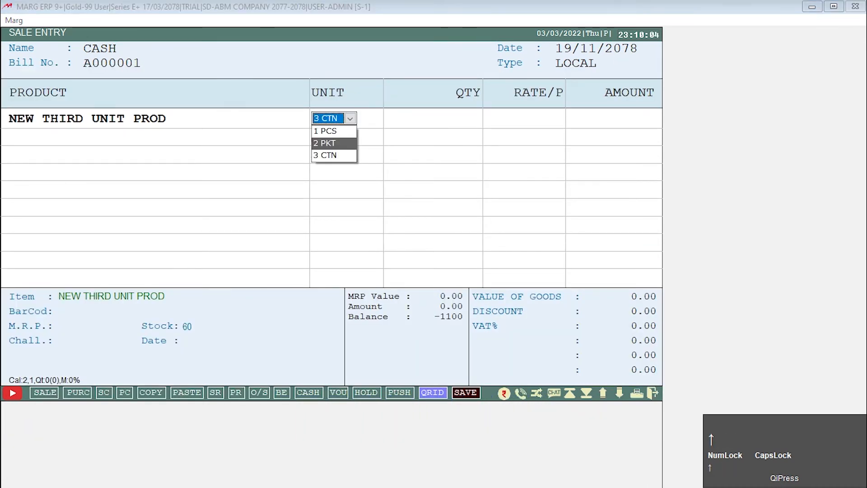
key("Up")
key("Down")
key("Return")
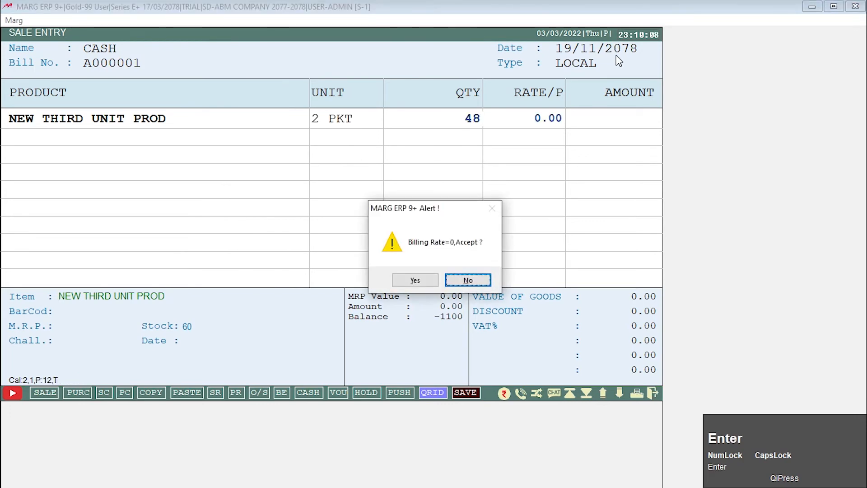
Set the quantity to 5 and the rate to 480 for the NEW THIRD UNIT PROD line.
key("Return")
key("Up")
key("Return")
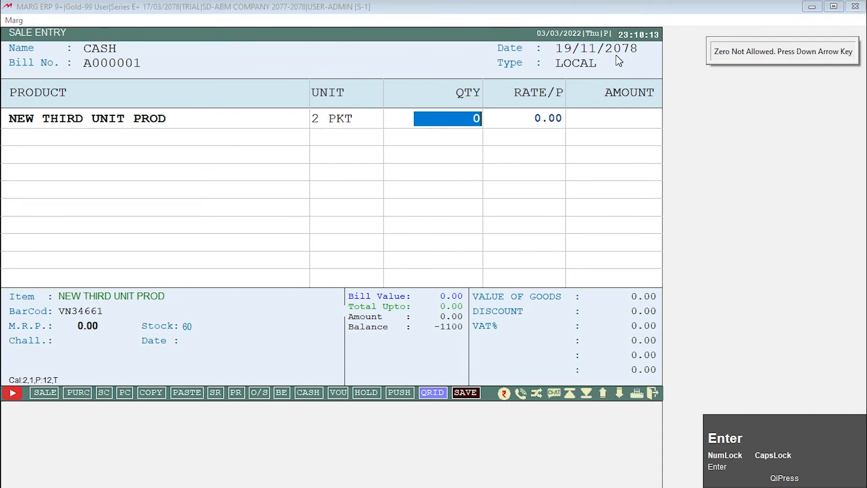
type("5")
key("Return")
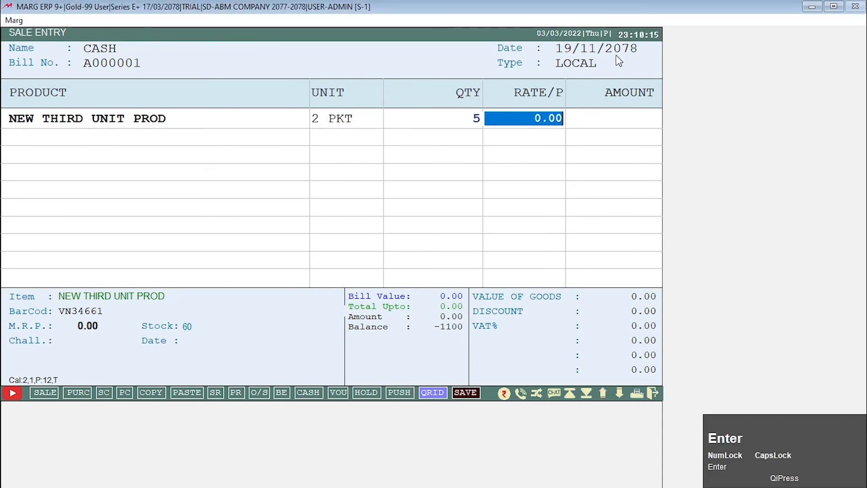
type("4")
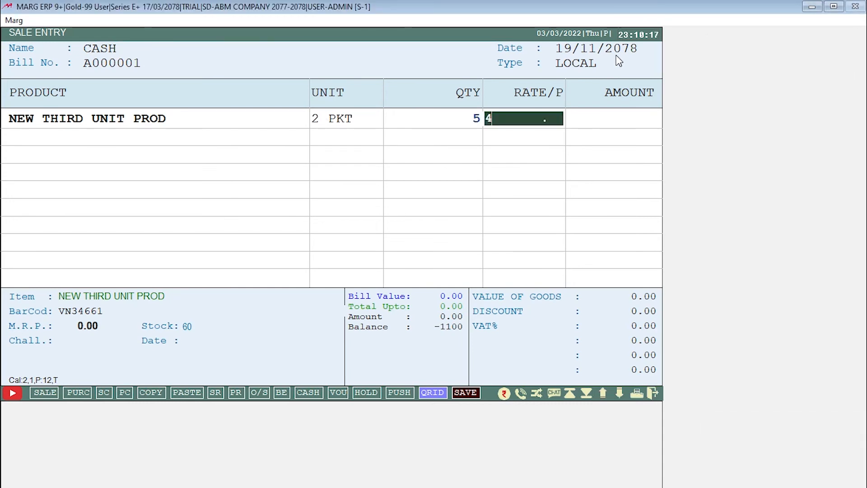
type("80")
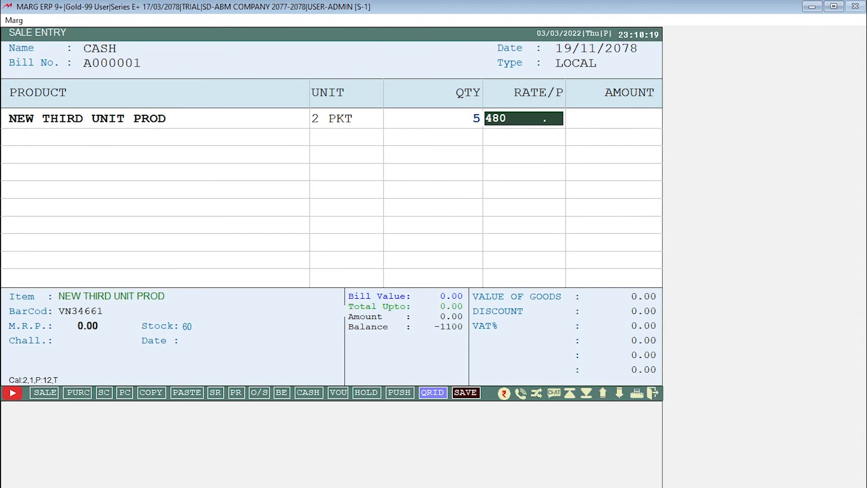
key("Return")
key("Return")
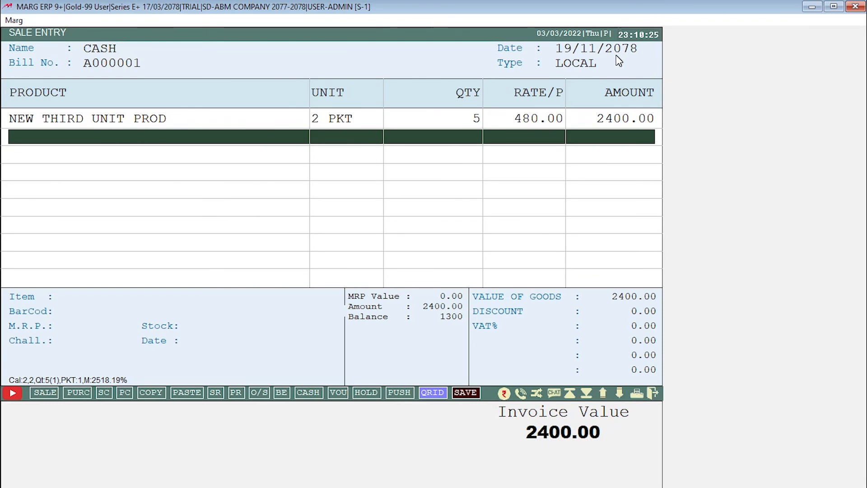
Finish the item entry and save the sales bill.
key("Return")
key("End")
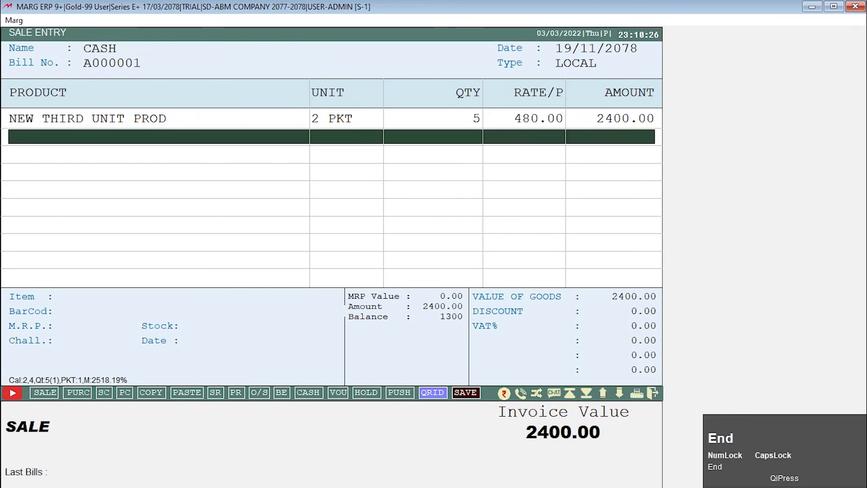
key("End")
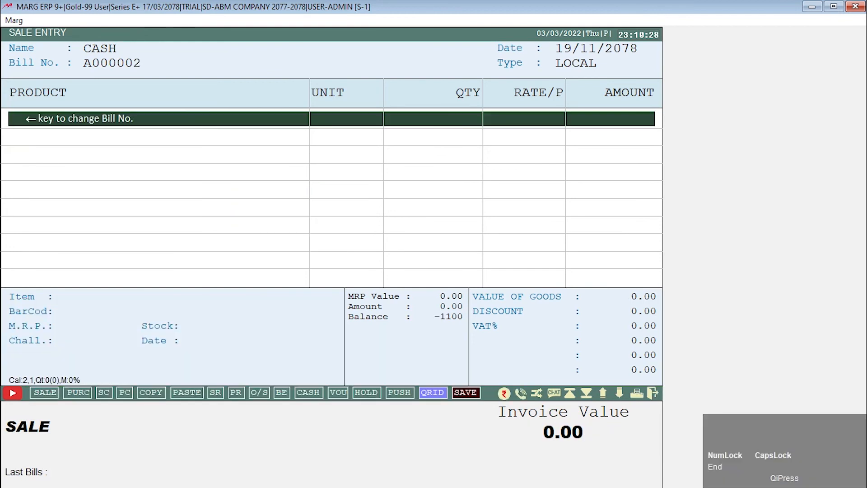
Check the remaining stock of NEW THIRD UNIT PROD in the new bill's item list and calculate 5*12 with the built-in calculator.
key("Return")
key("Return")
key("Return")
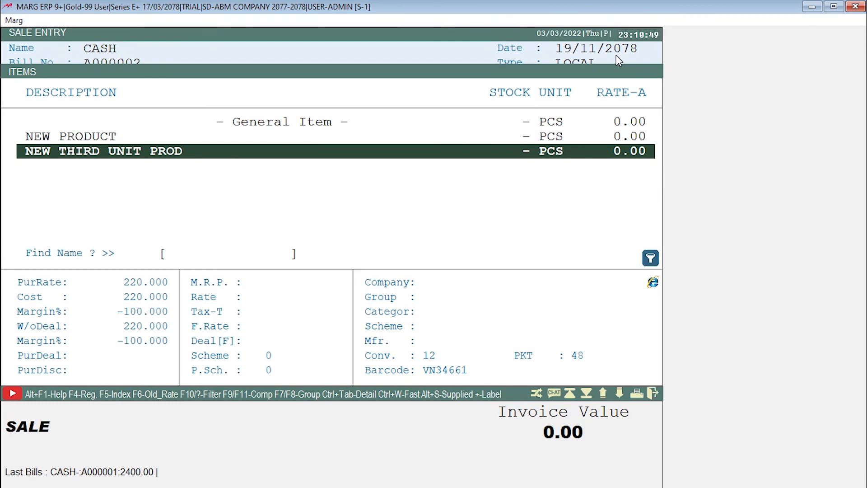
key("F12")
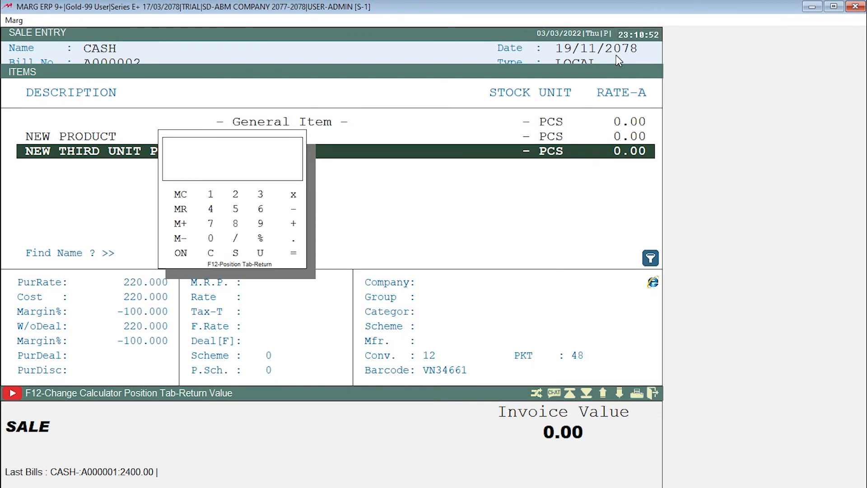
type("*12")
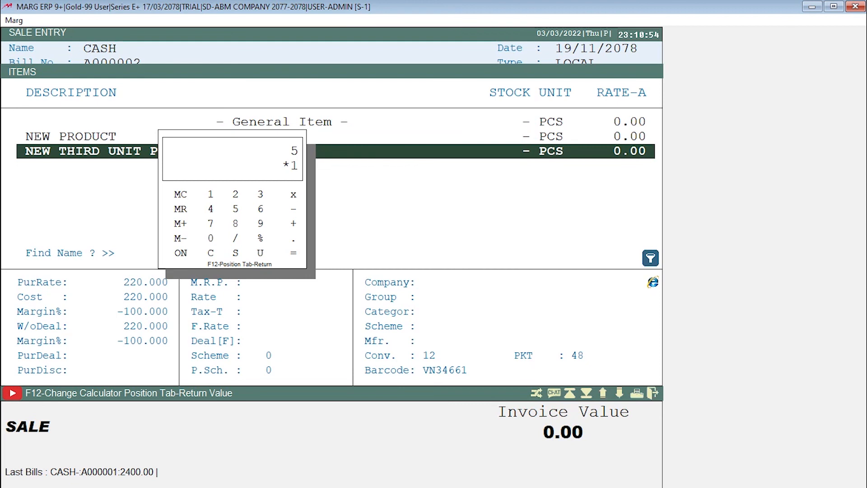
key("Return")
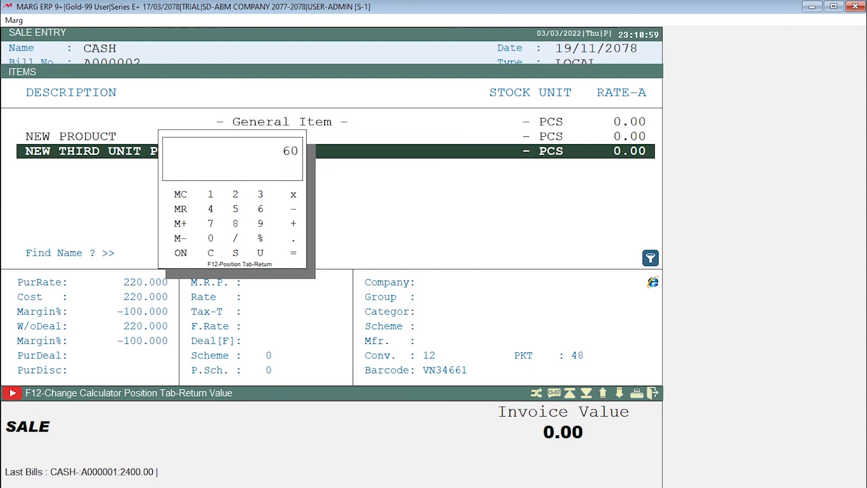
Close the calculator and item list, and leave sale entry without adding another bill.
key("Escape")
key("Escape")
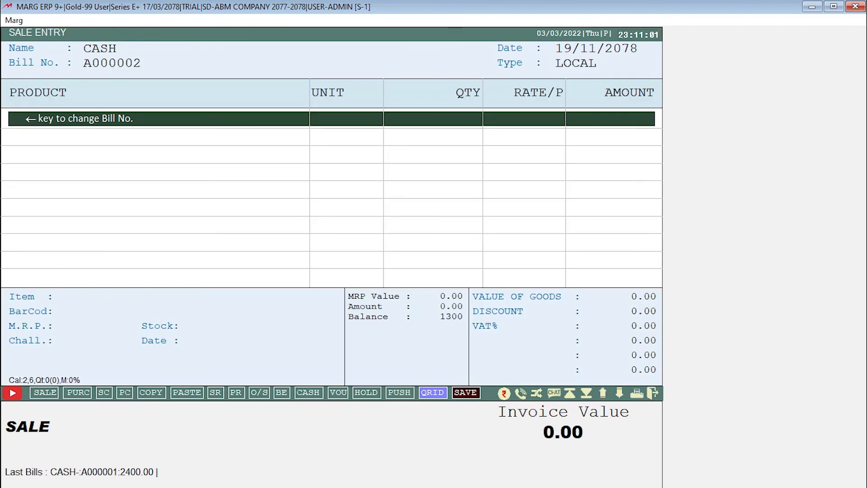
key("Escape")
key("Escape")
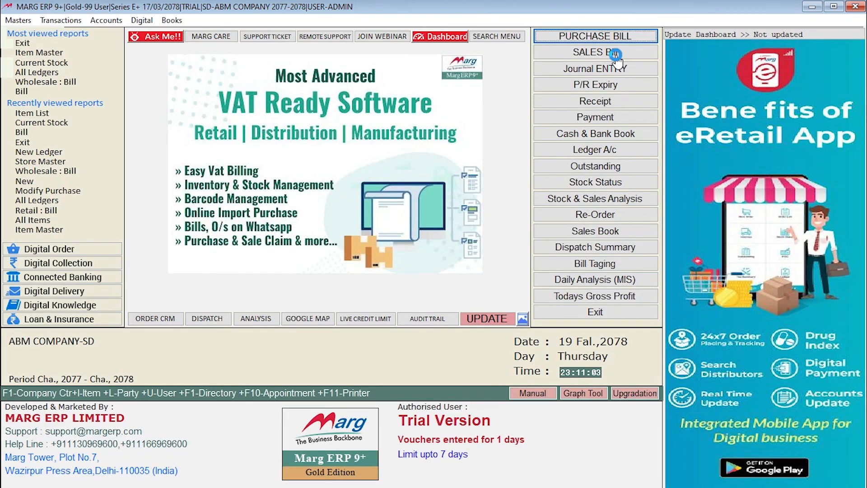